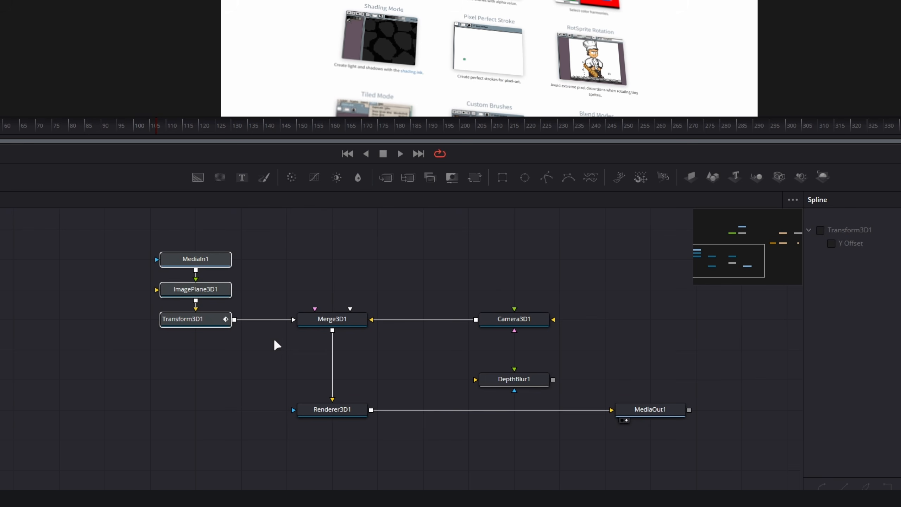
Shift the Camera3D1 node sideways by setting its X translation to -0.751.
left_click_drag(225, 380, 445, 455)
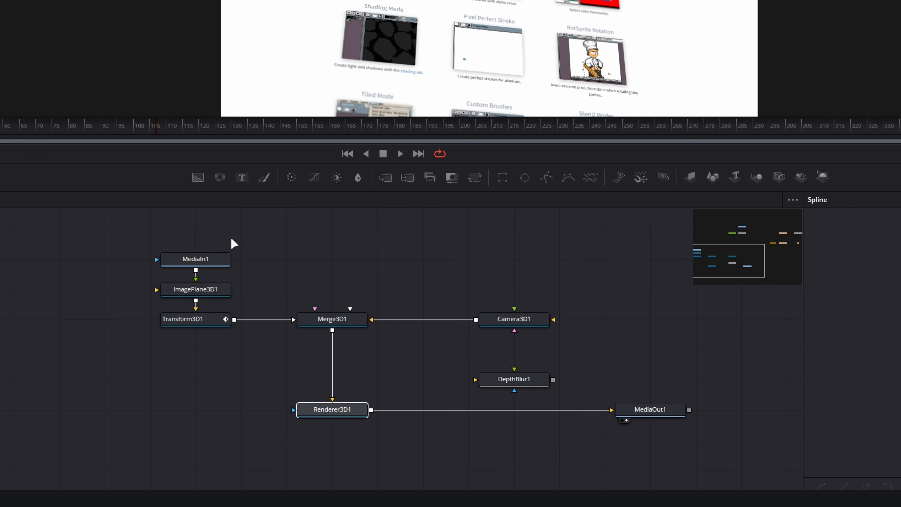
left_click(521, 327)
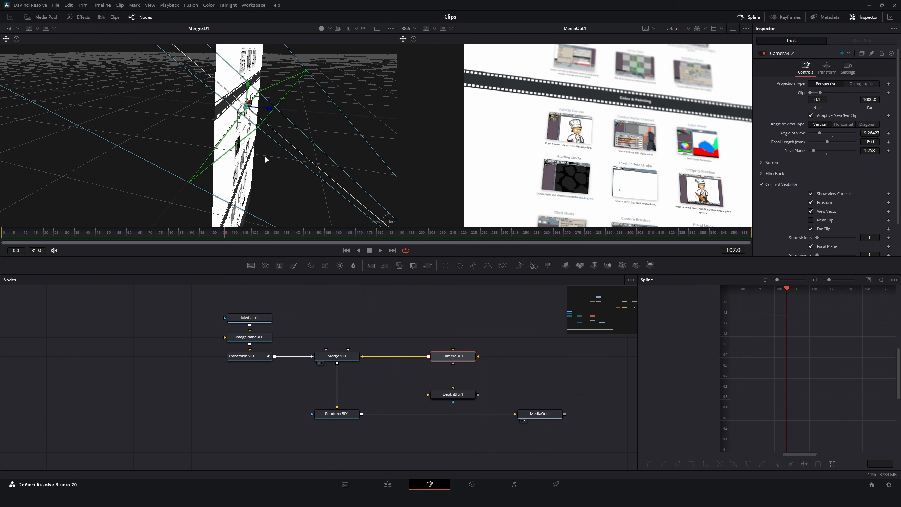
left_click_drag(264, 156, 349, 170)
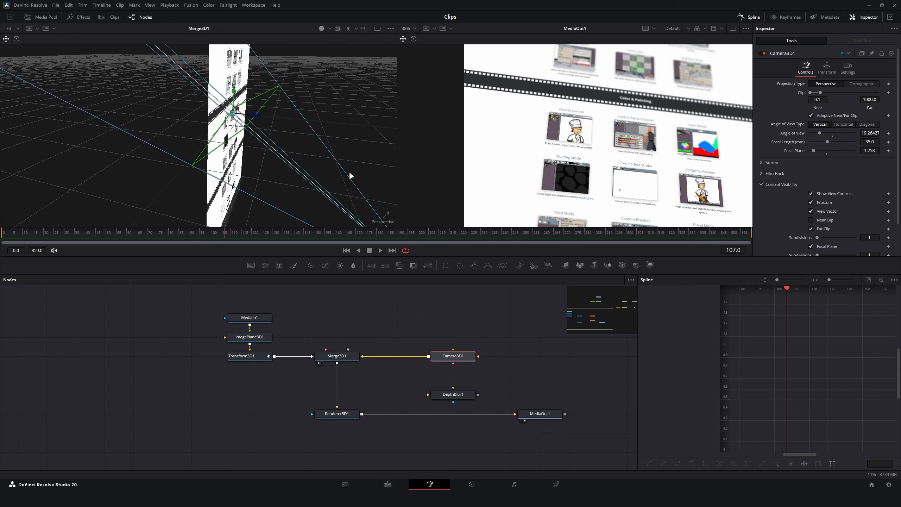
left_click(830, 67)
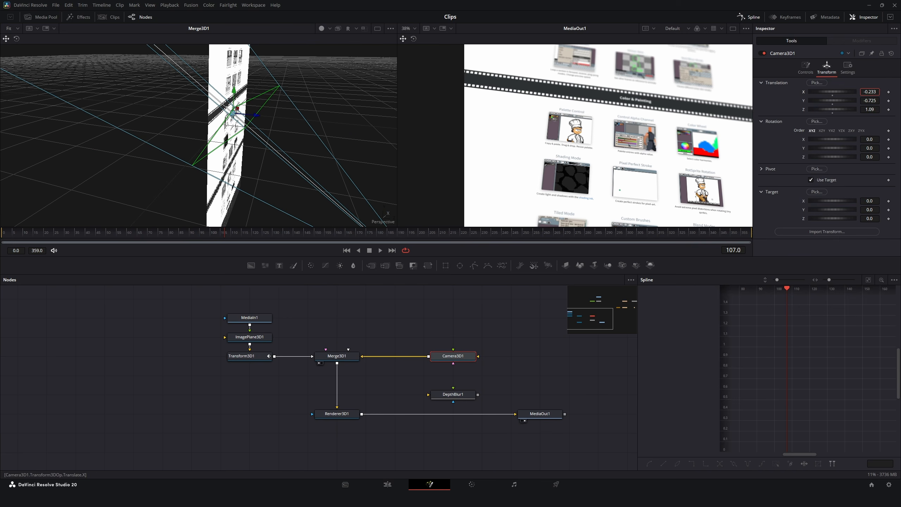
left_click_drag(870, 92, 851, 92)
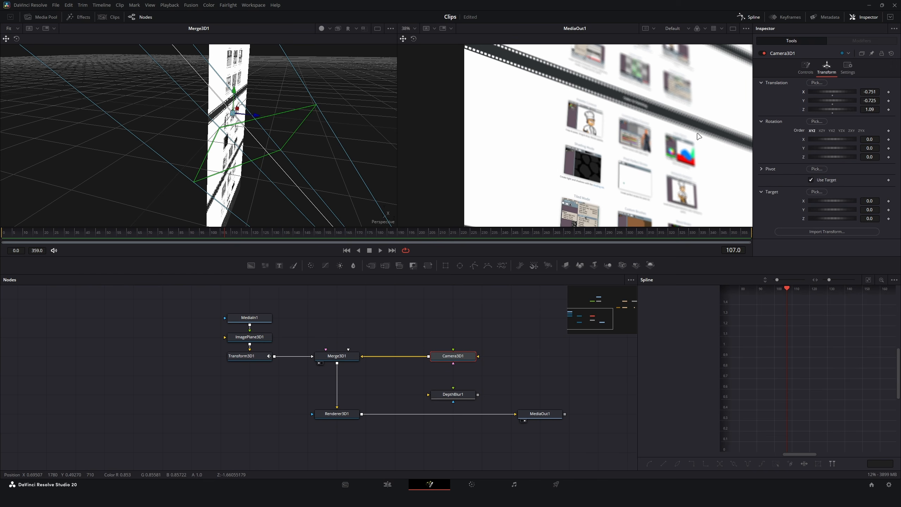
Examine the 3D renderer chain and the 2D branch containing the DVE, instanced DVE, Rectangle and Tilt-Shift Blur nodes.
left_click(337, 414)
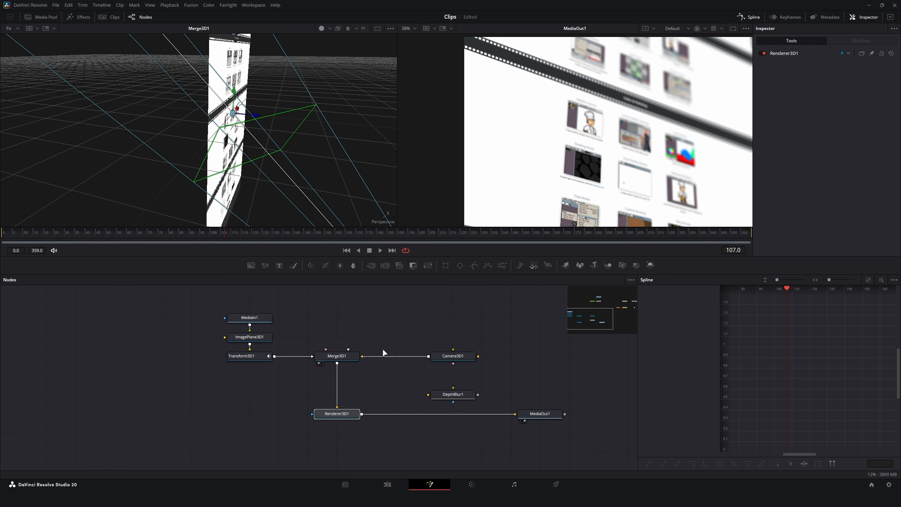
left_click_drag(529, 360, 287, 449)
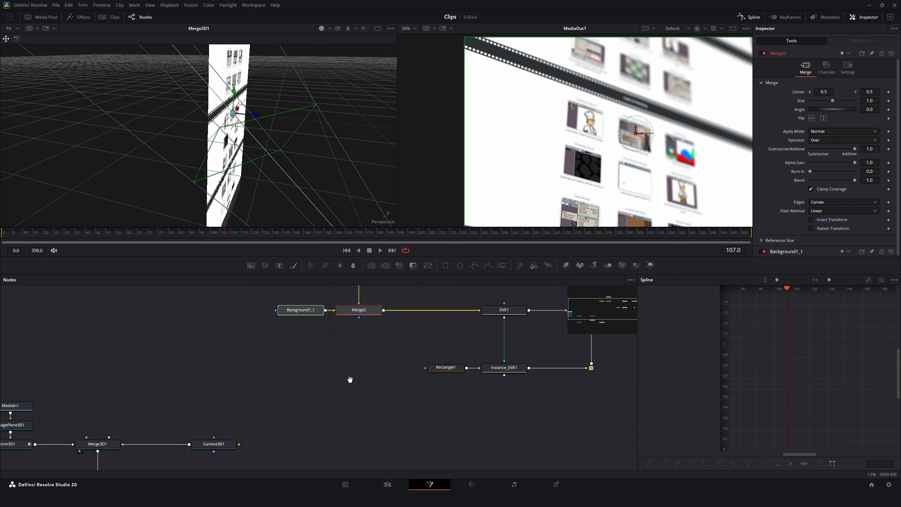
left_click_drag(350, 378, 260, 437)
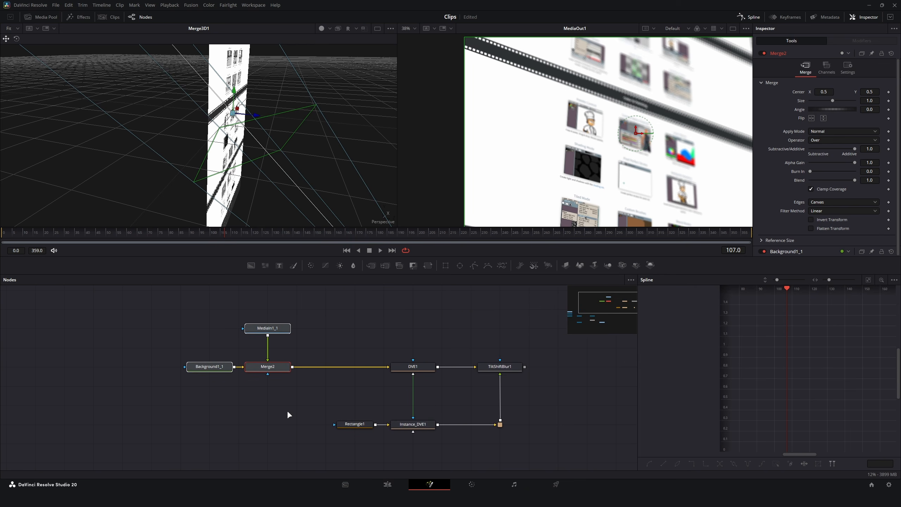
left_click(327, 398)
scroll(328, 400, "up", 3)
scroll(372, 395, "down", 2)
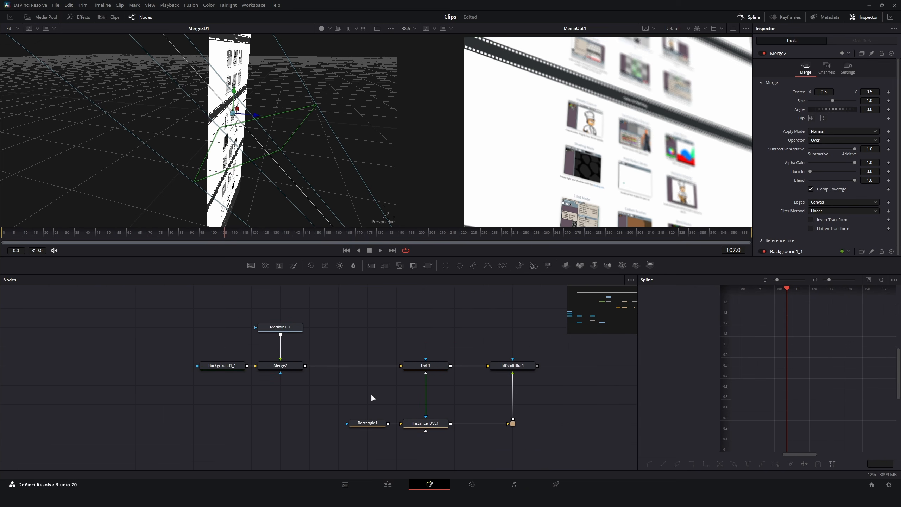
left_click_drag(331, 335, 619, 461)
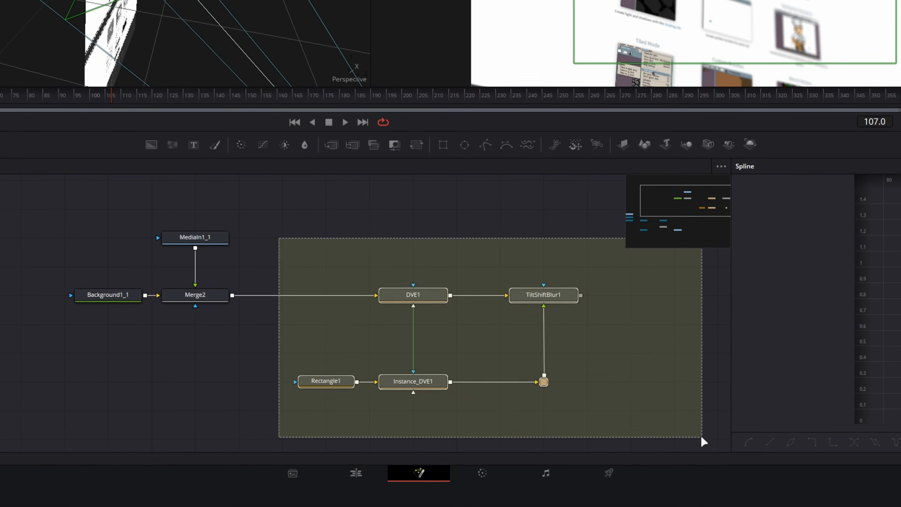
left_click_drag(702, 438, 702, 438)
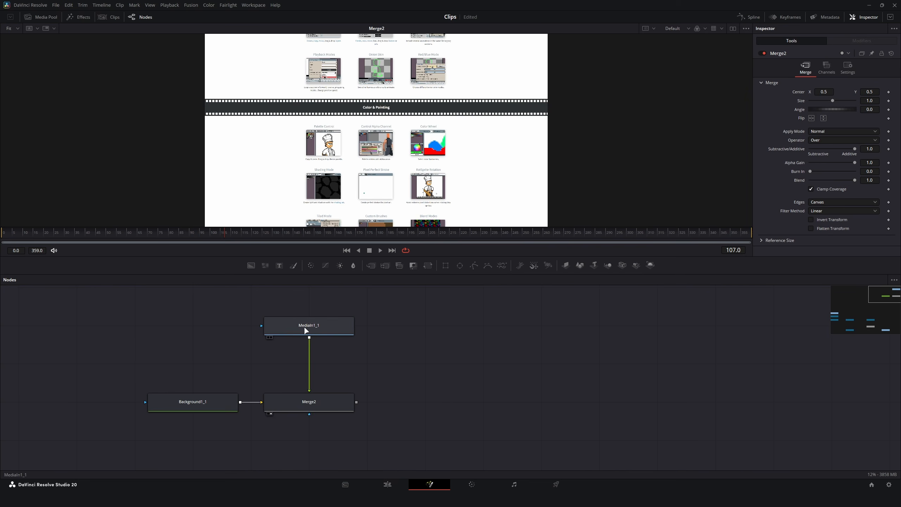
Inspect the full website screenshot from MediaIn1_1 in the viewer.
left_click(306, 330)
scroll(406, 114, "up", 5)
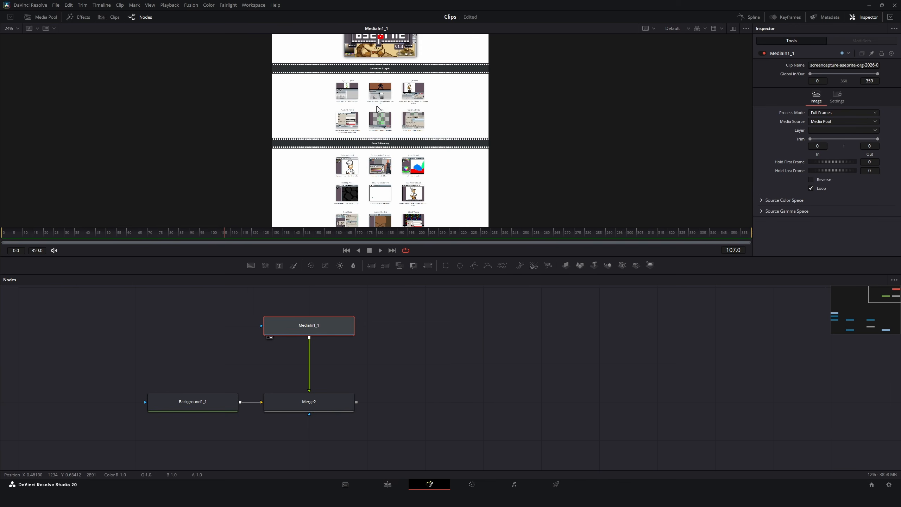
scroll(405, 115, "up", 3)
scroll(406, 160, "down", 8)
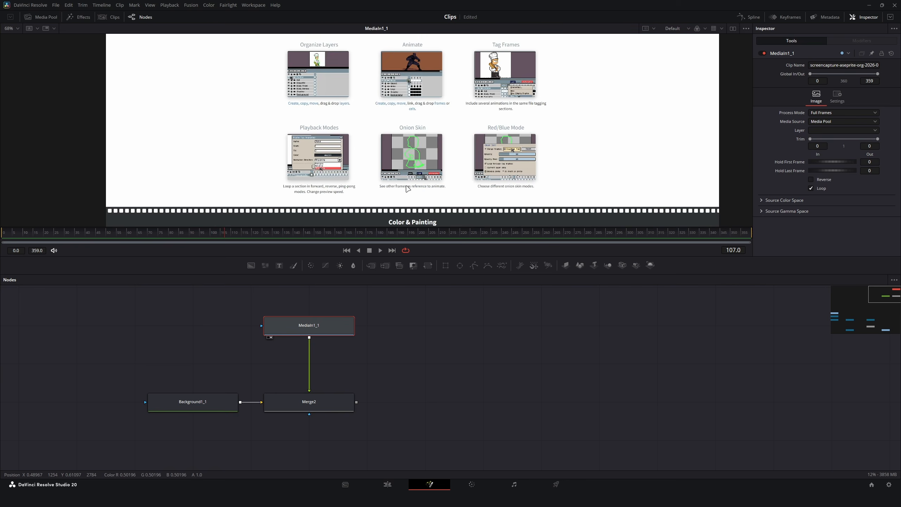
scroll(405, 173, "down", 1)
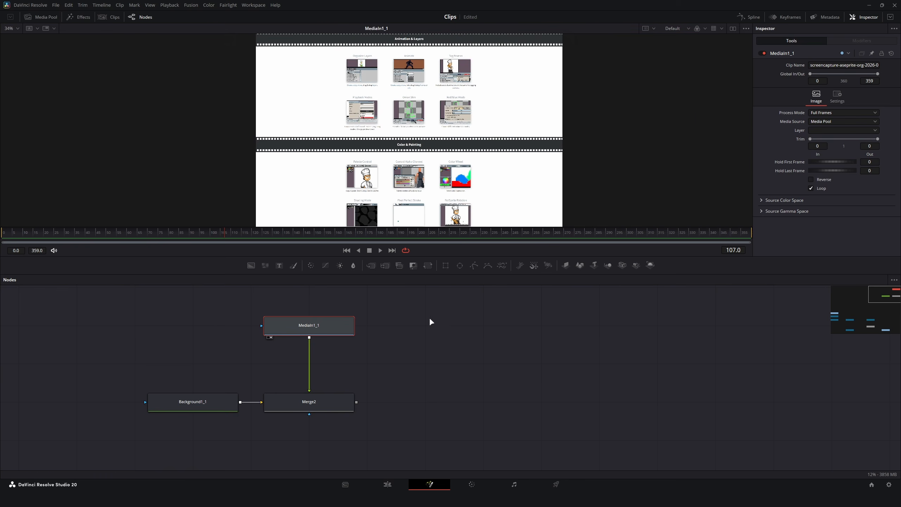
Display Merge2 and move the website image upward by setting its Center Y to about 0.938.
left_click(297, 403)
scroll(413, 127, "up", 2)
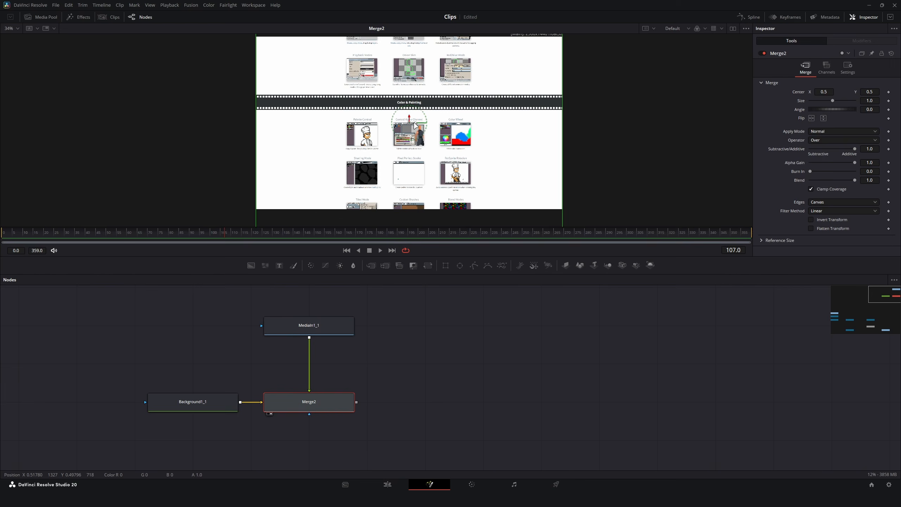
scroll(408, 124, "down", 1)
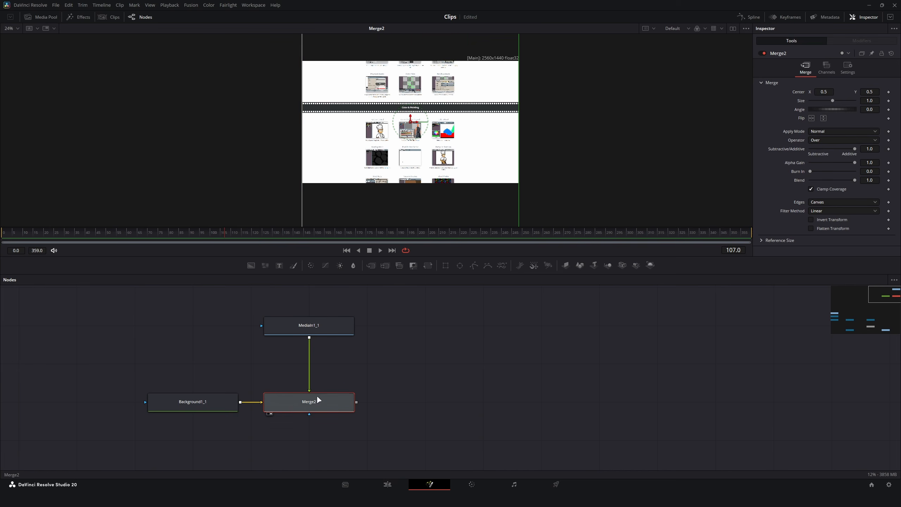
mouse_move(870, 92)
left_mouse_down()
mouse_move(800, 92)
mouse_move(900, 92)
mouse_move(805, 92)
mouse_move(894, 92)
mouse_move(880, 92)
left_mouse_up()
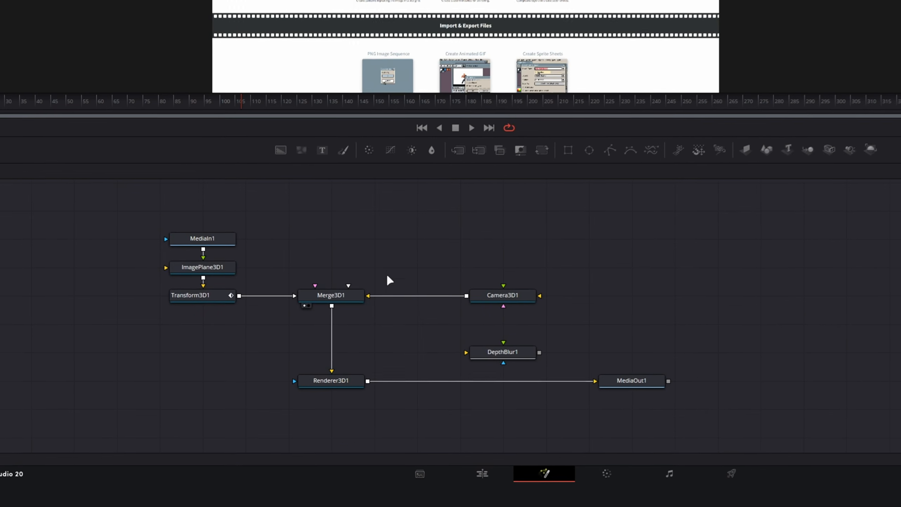
Add a DVE node to the empty area beside the Merge2 node.
left_click_drag(64, 223, 518, 468)
left_click(602, 291)
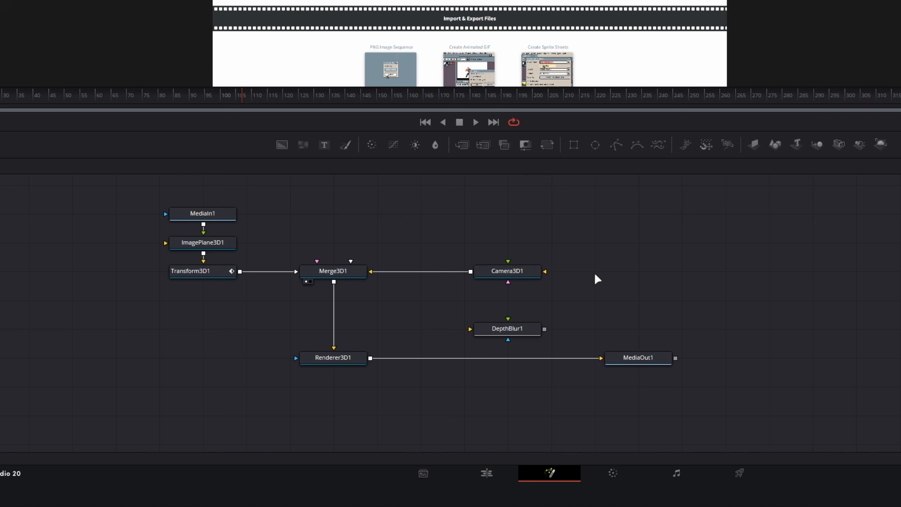
left_click_drag(544, 215, 281, 421)
left_click_drag(646, 275, 335, 422)
left_click_drag(425, 329, 291, 433)
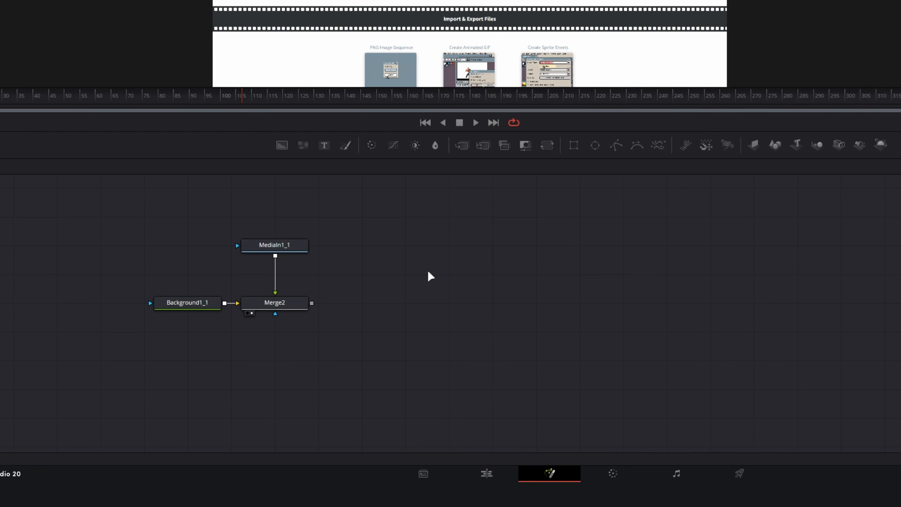
key("shift+space")
type("dve")
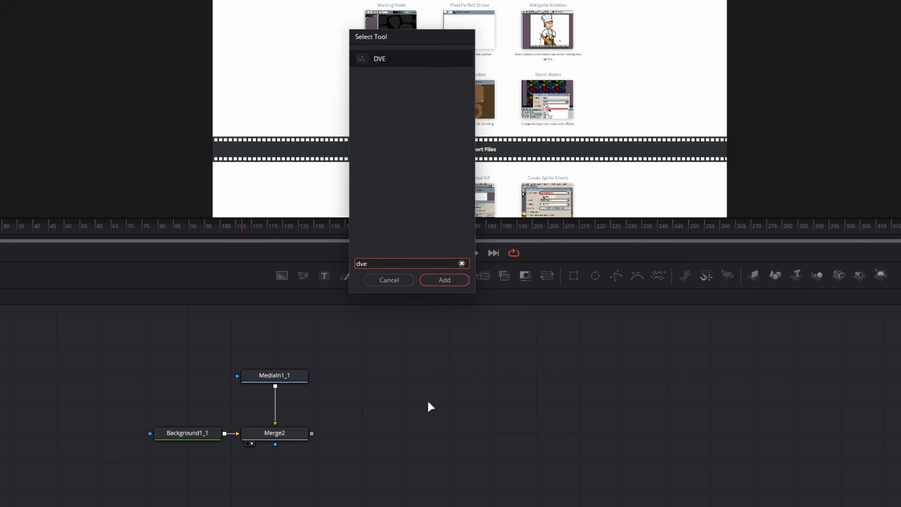
key("Return")
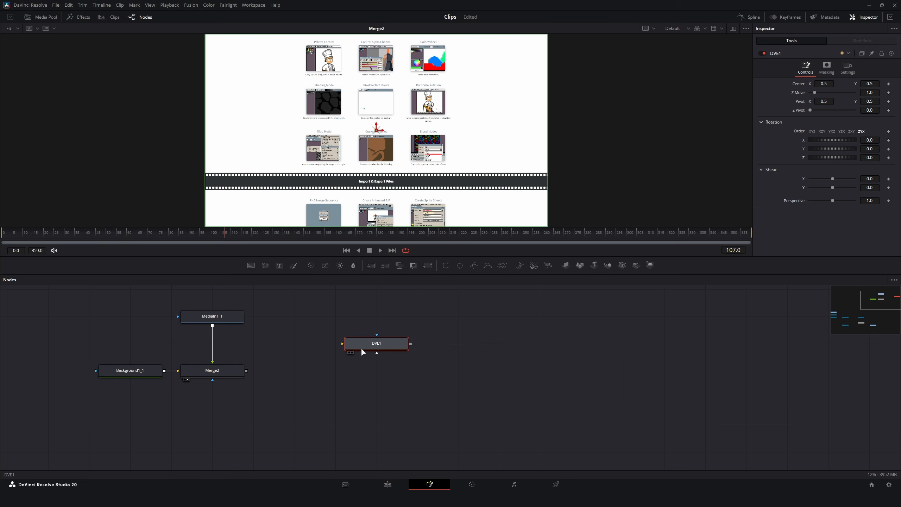
Align DVE1 with Merge2, connect Merge2's output to it and display DVE1 in the viewer.
left_click_drag(361, 347, 361, 374)
left_click_drag(247, 371, 374, 377)
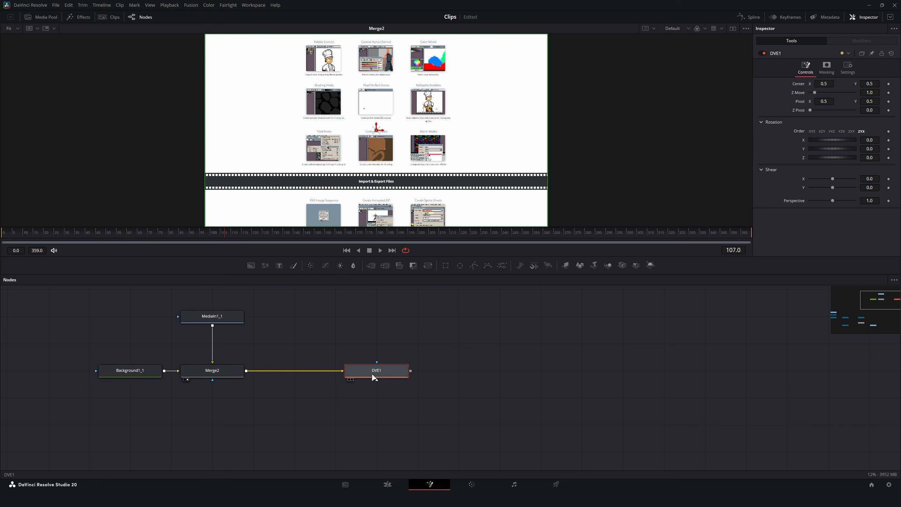
key("1")
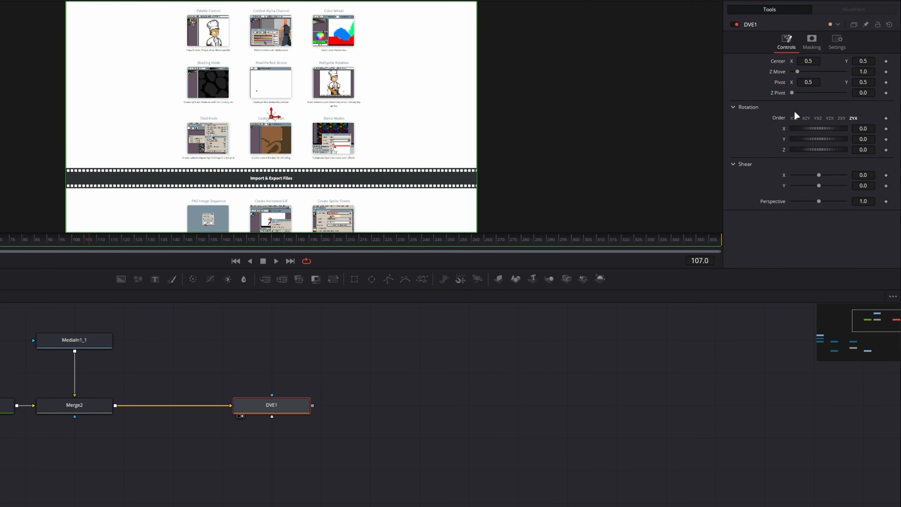
Tilt the image in DVE1 with X rotation -19.9 and Y rotation 6.8, and set Z Move to 0.63.
mouse_move(863, 129)
left_mouse_down()
mouse_move(818, 139)
mouse_move(873, 118)
left_mouse_up()
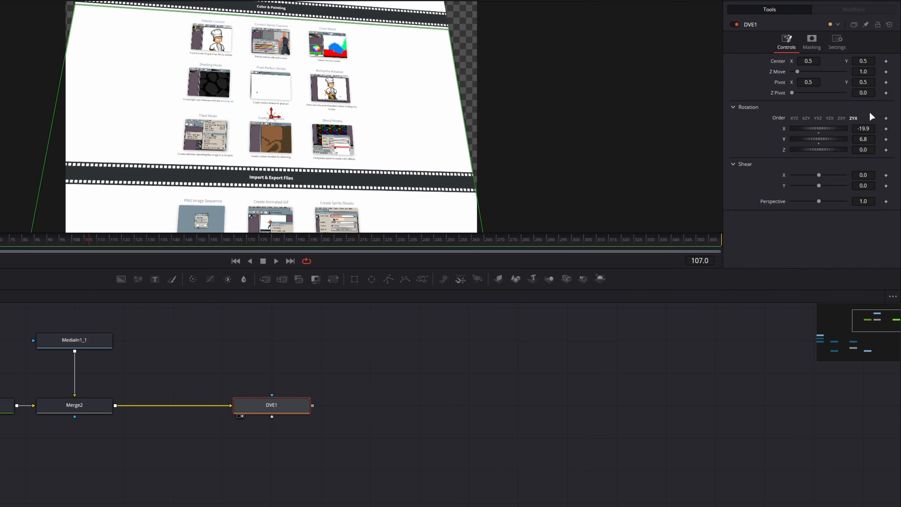
left_click_drag(858, 72, 833, 73)
scroll(308, 111, "down", 3)
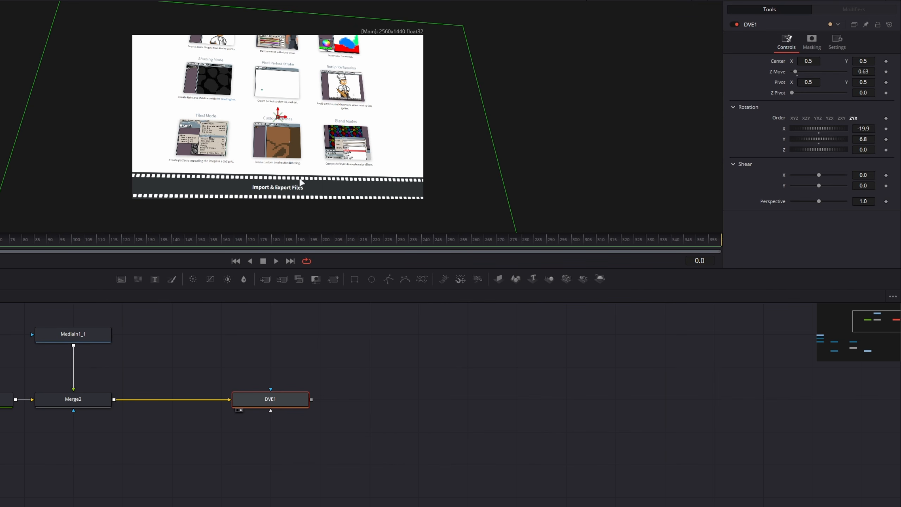
Add a Tilt-Shift Blur node after DVE1 and connect DVE1's output to it.
left_click_drag(187, 393, 418, 309)
scroll(206, 391, "down", 4)
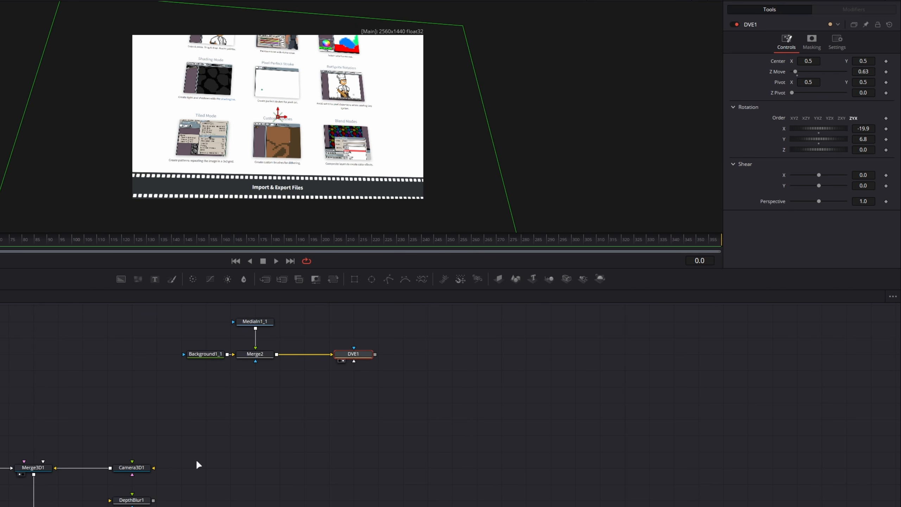
scroll(335, 377, "up", 4)
left_click_drag(334, 373, 344, 458)
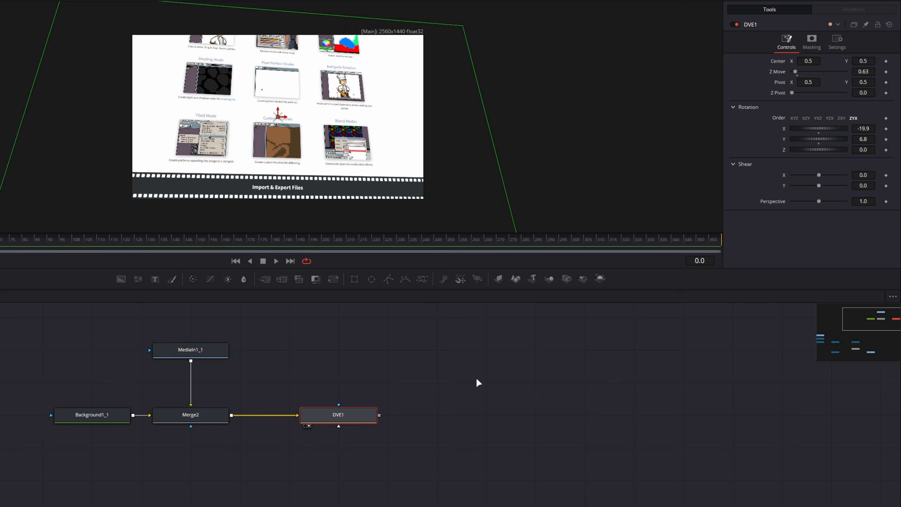
key("shift+space")
type("tilt")
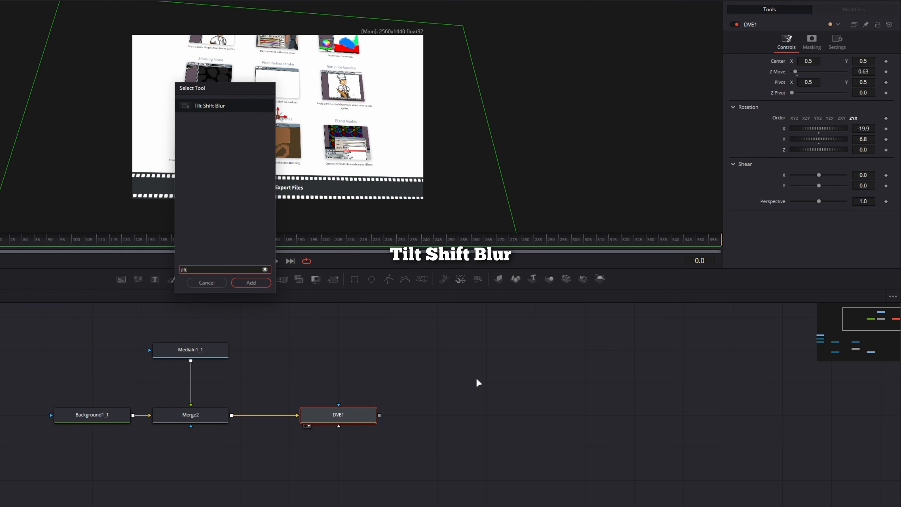
key("Return")
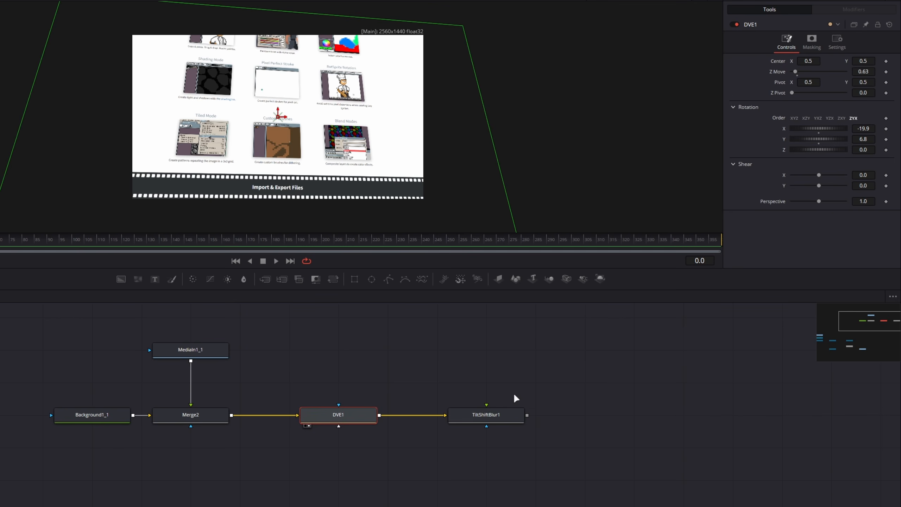
Review the depth-of-field Map Source options of the TiltShiftBlur1 node.
left_click(489, 415)
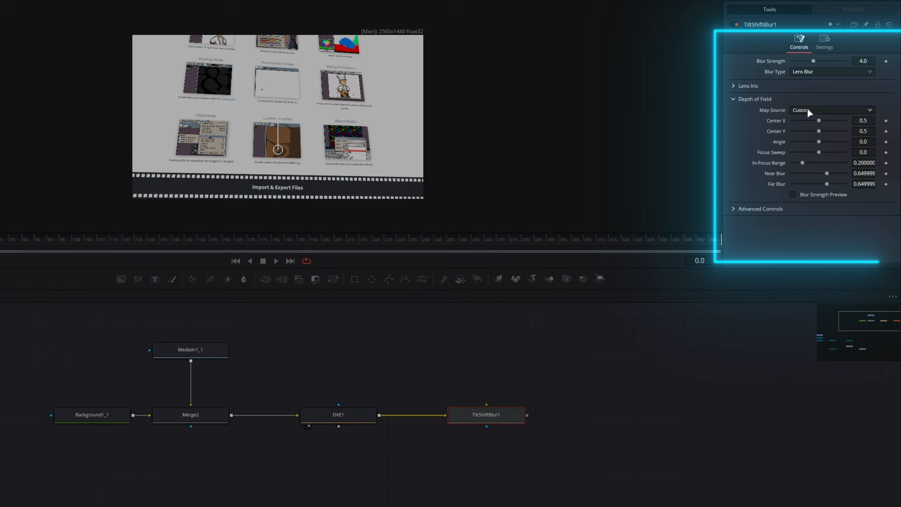
left_click(807, 108)
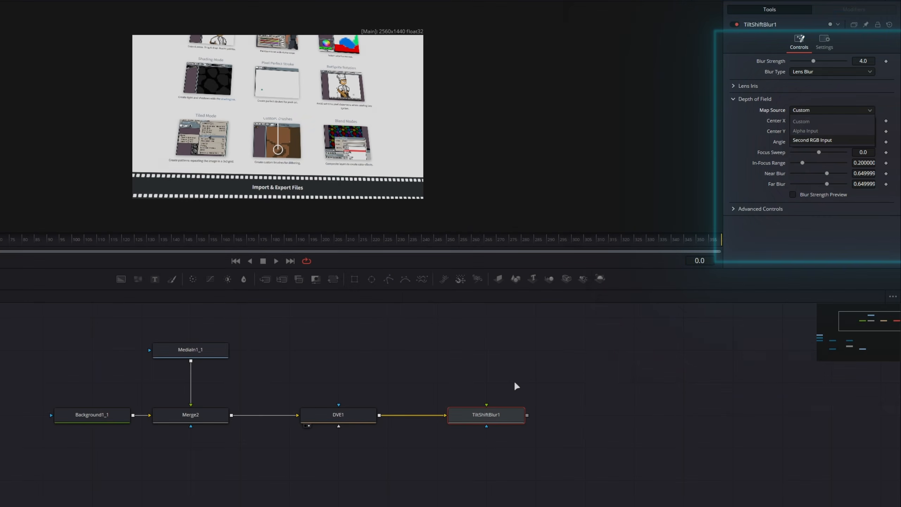
left_click(510, 386)
left_click_drag(515, 372, 440, 421)
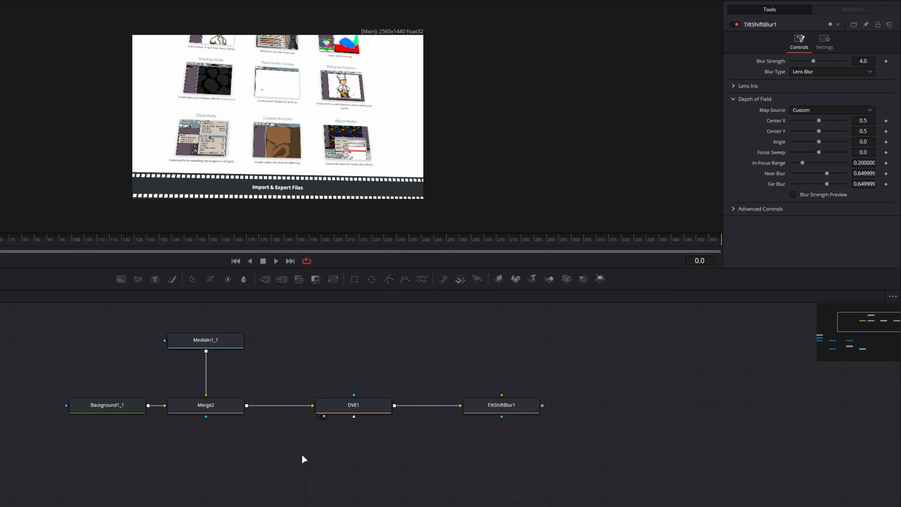
Paste an instance of the DVE1 node and position it directly below the original.
left_click(359, 406)
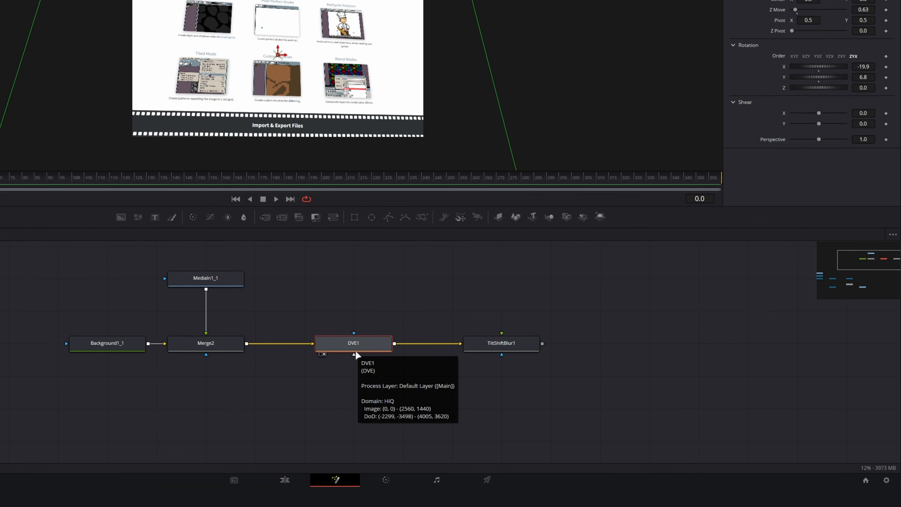
right_click(347, 375)
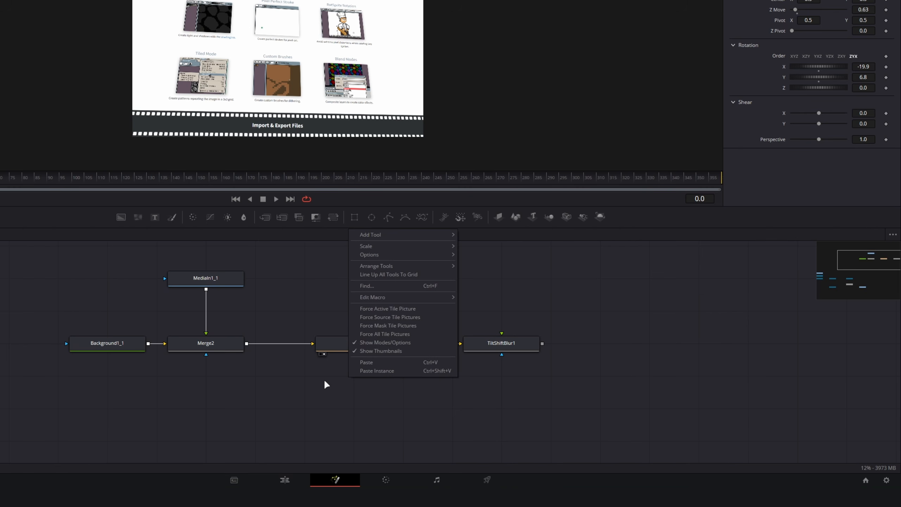
left_click(343, 389)
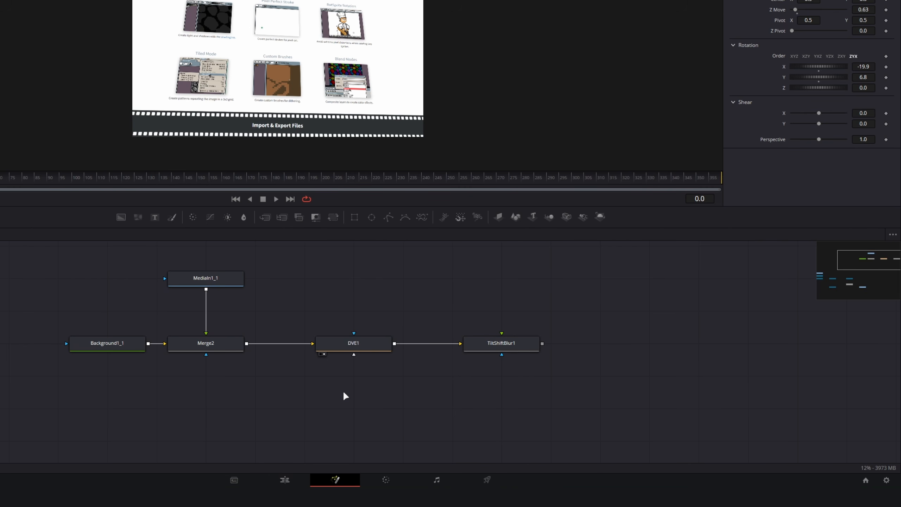
key("ctrl+shift+v")
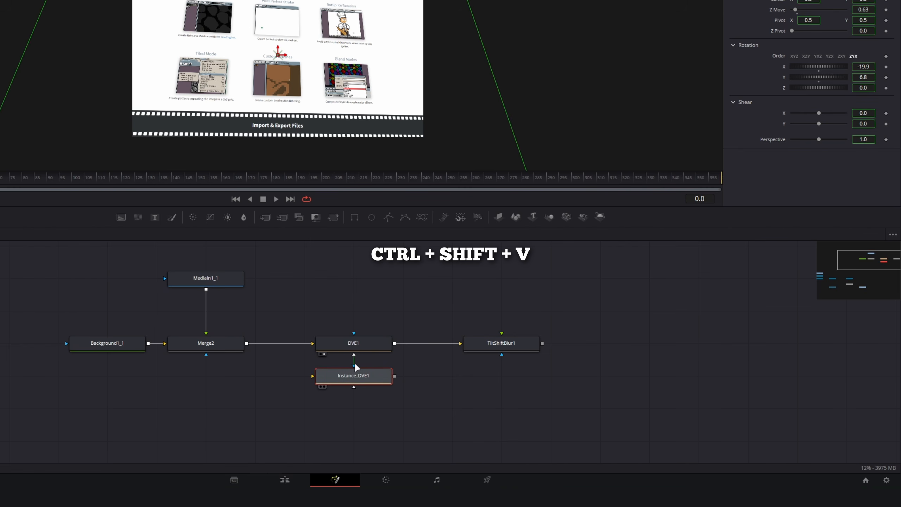
left_click_drag(358, 382, 348, 409)
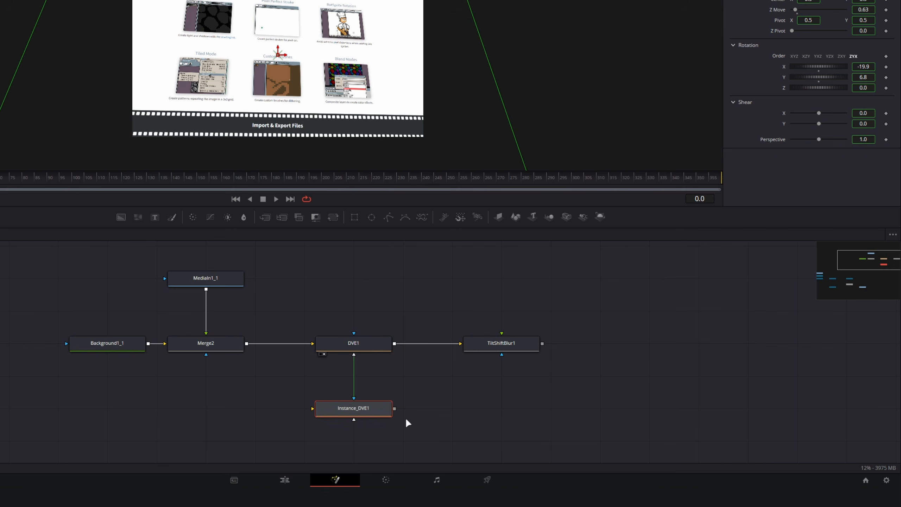
Try shifting Instance_DVE1 by setting its Center X to 0.461, and undo the shift.
left_click_drag(260, 375, 486, 479)
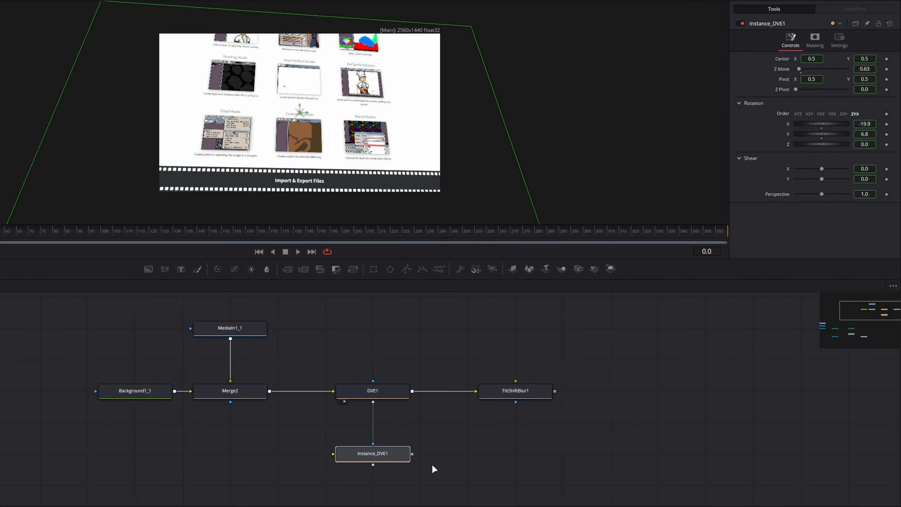
left_click(381, 453)
left_click_drag(821, 60, 816, 60)
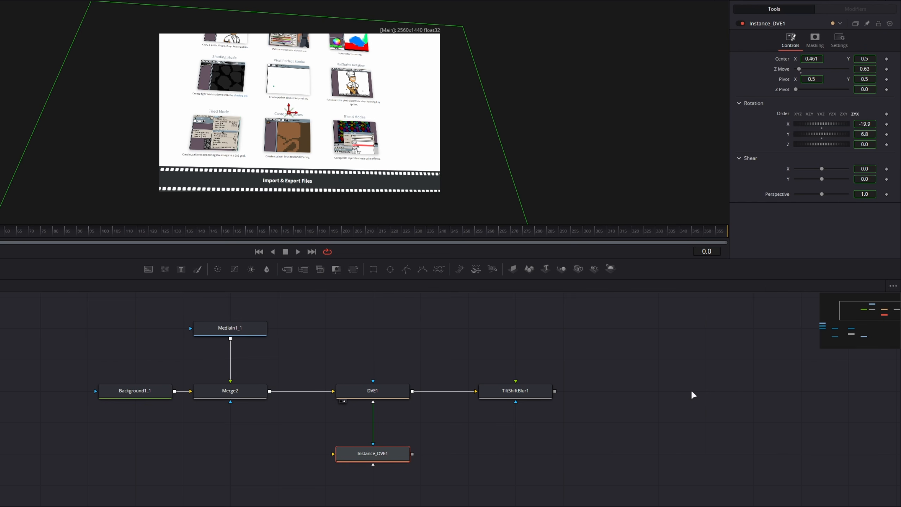
key("ctrl+z")
scroll(280, 394, "down", 2)
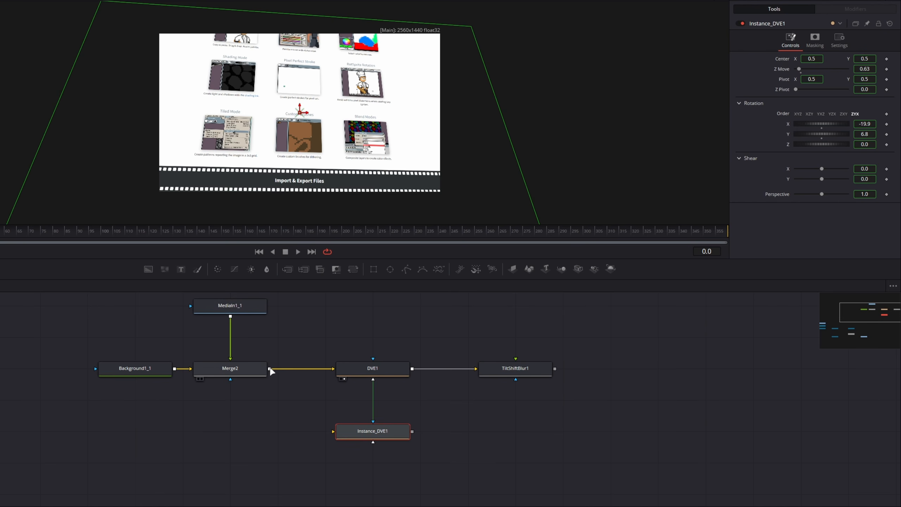
Add a Rectangle mask node, place it beside Instance_DVE1 under Merge2, and connect its output to Instance_DVE1's image input.
left_click_drag(270, 370, 276, 397)
left_click(227, 450)
key("shift+space")
type("re")
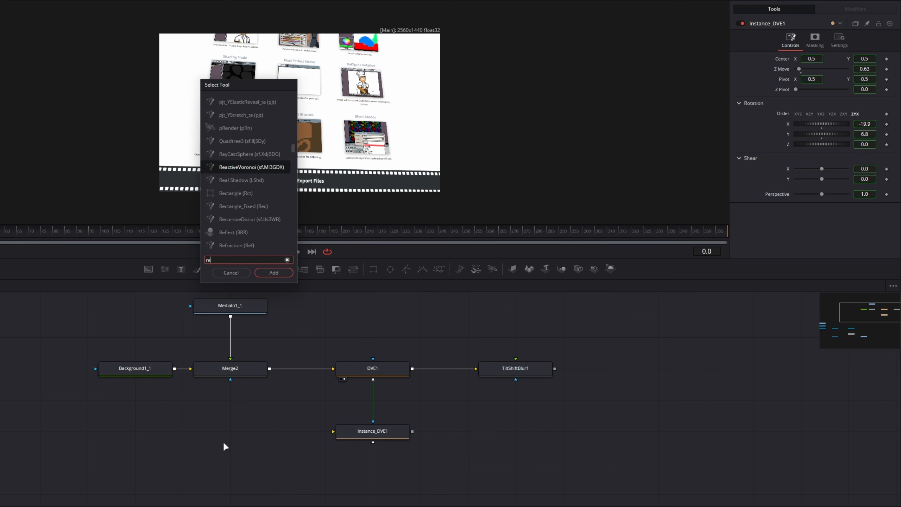
type("ctangl")
key("Return")
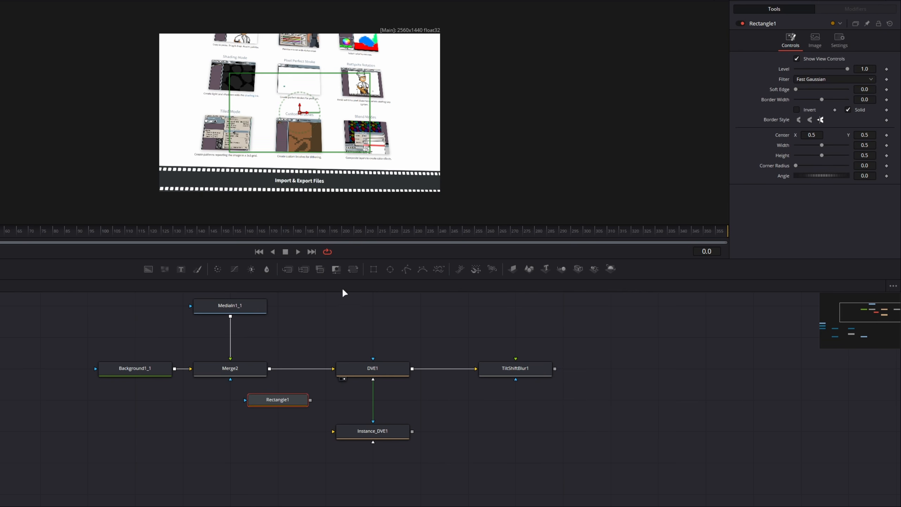
left_click_drag(262, 404, 341, 430)
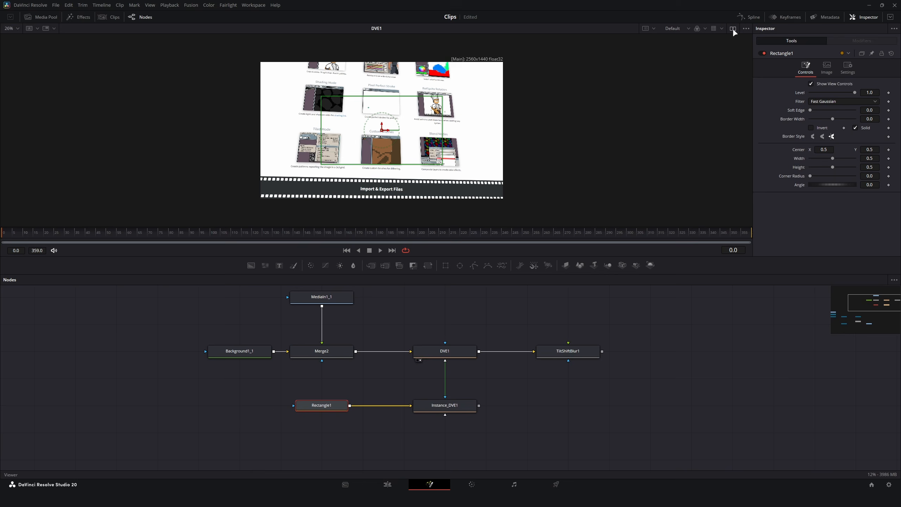
Restore the dual-viewer layout, show Instance_DVE1 in the first viewer, and set its X rotation to -10.6.
left_click(732, 28)
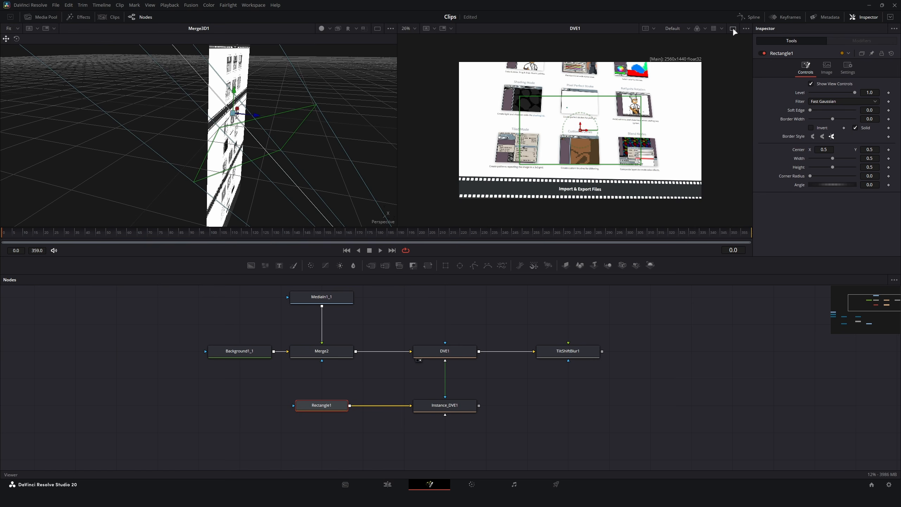
left_click(434, 408)
key("1")
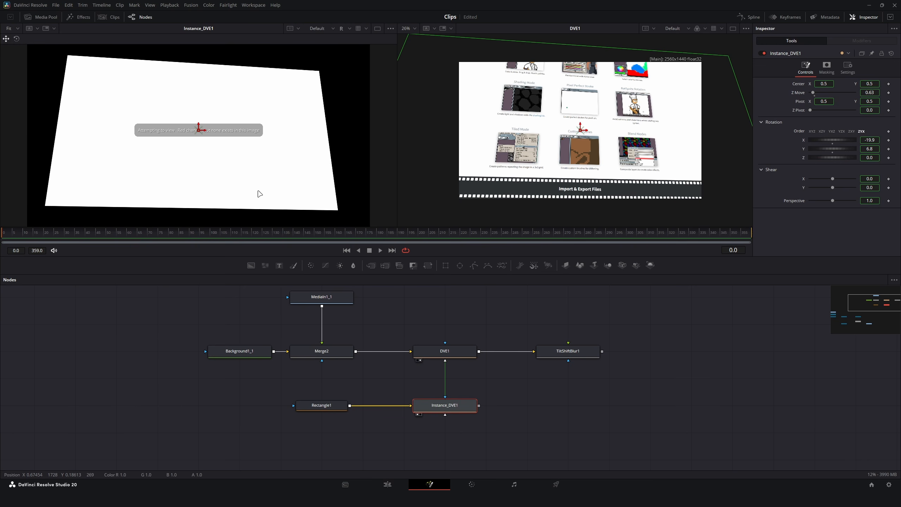
mouse_move(832, 140)
left_mouse_down()
mouse_move(818, 140)
mouse_move(846, 140)
mouse_move(830, 140)
left_mouse_up()
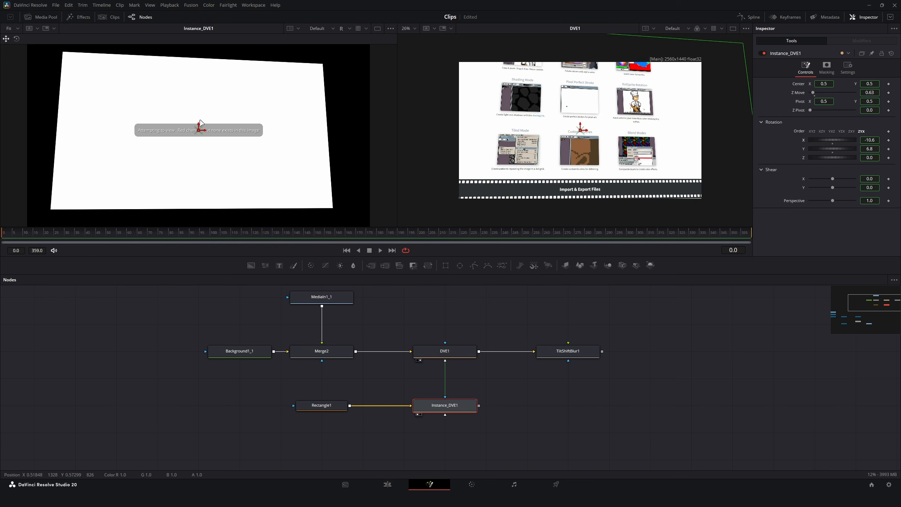
scroll(202, 123, "down", 1)
scroll(202, 123, "up", 1)
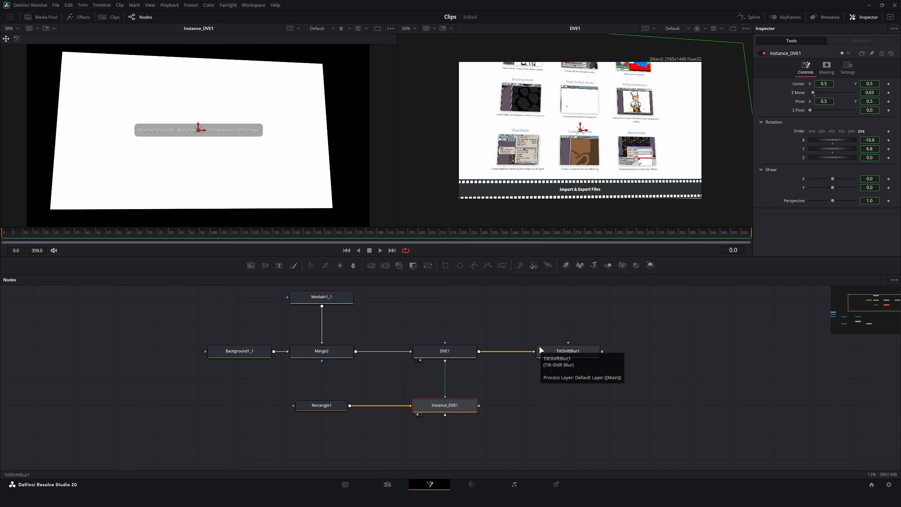
Set TiltShiftBlur1's depth-of-field Map Source to Second RGB Input and connect Instance_DVE1's output to the blur node.
left_click(571, 353)
left_click(808, 120)
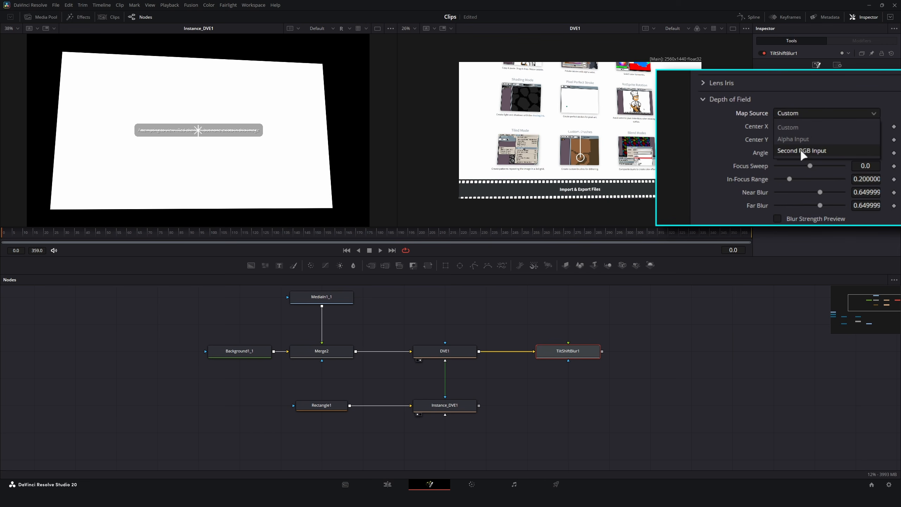
left_click(828, 152)
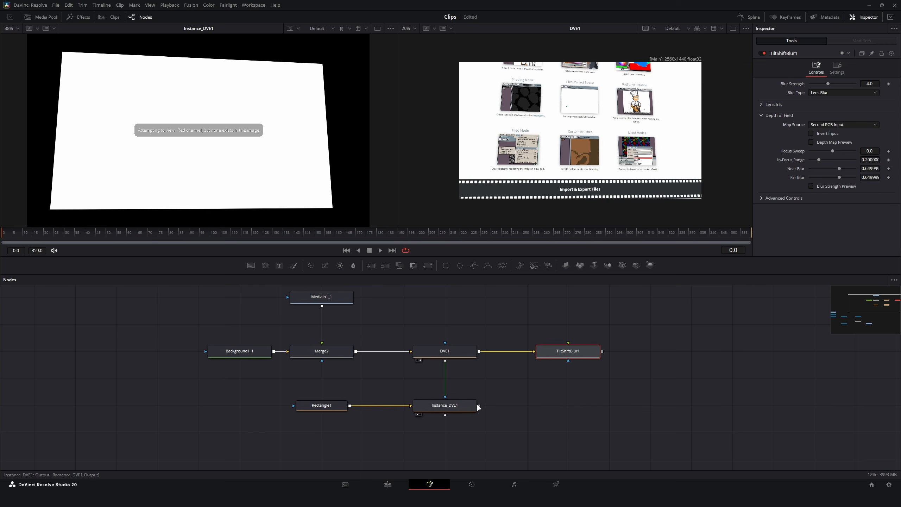
left_click_drag(479, 406, 569, 345)
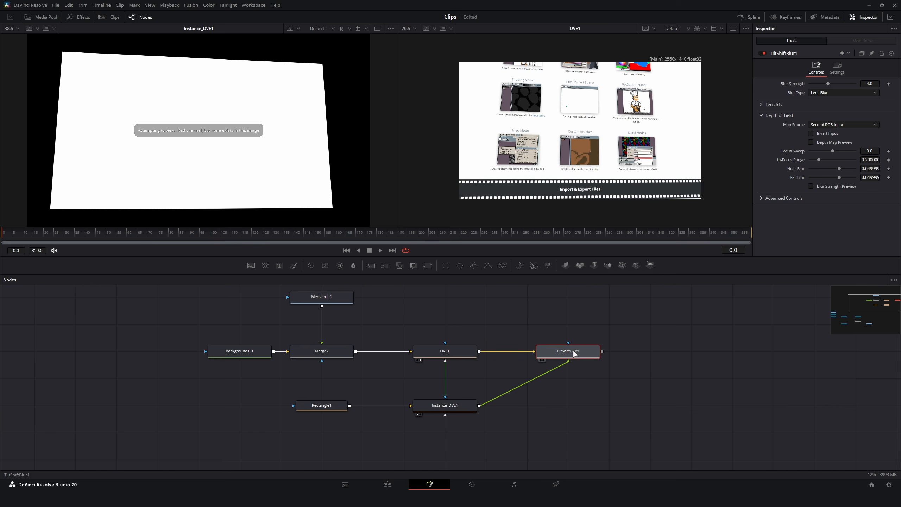
Show TiltShiftBlur1 in the second viewer and set its Focus Sweep to -1.0.
key("2")
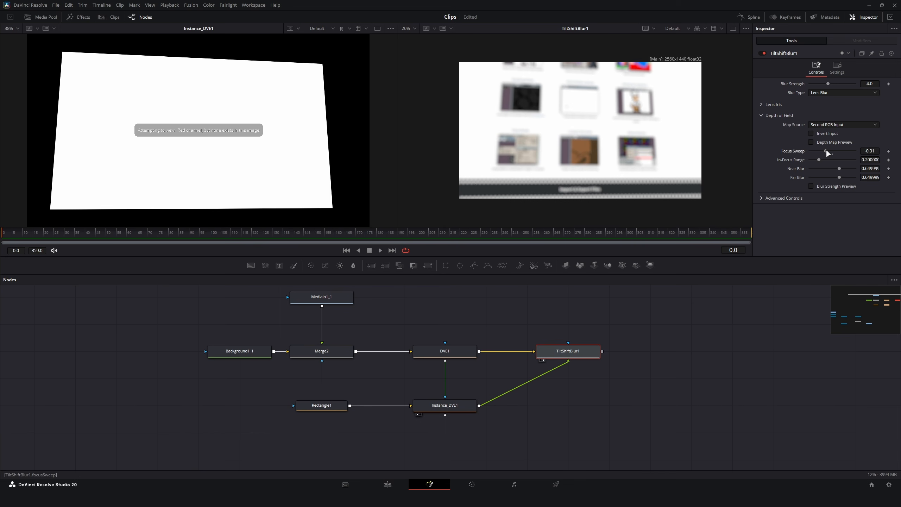
left_click_drag(826, 151, 800, 156)
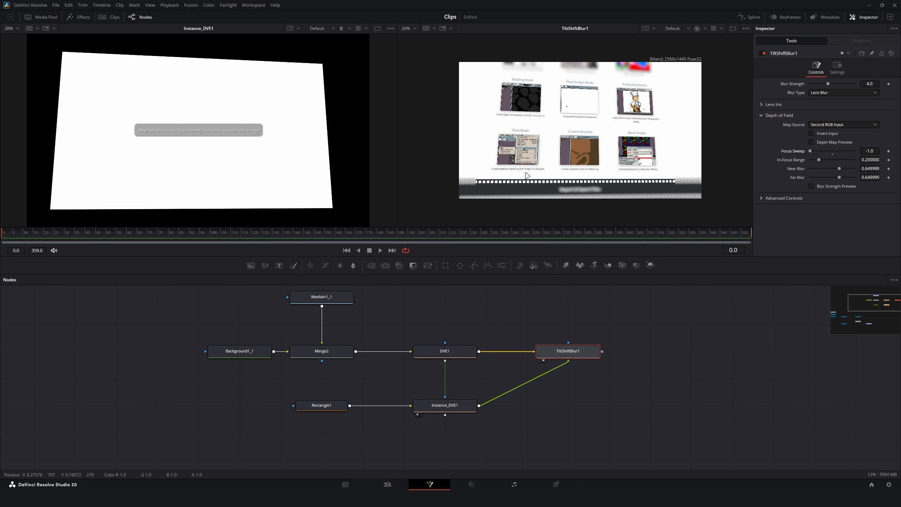
scroll(502, 161, "up", 4)
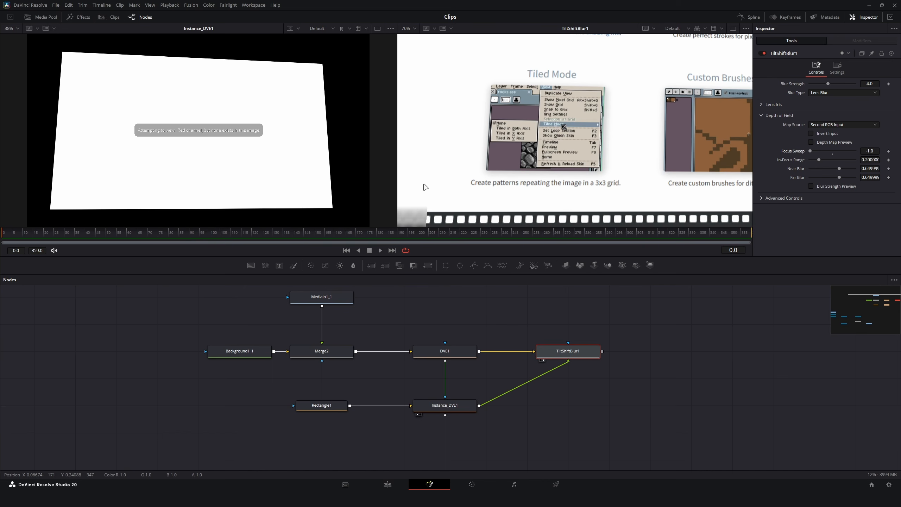
scroll(440, 145, "down", 2)
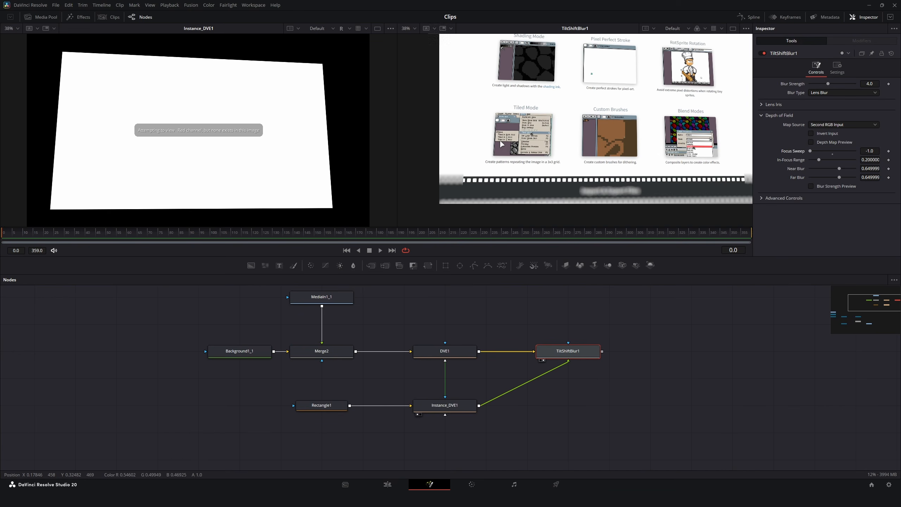
scroll(569, 163, "down", 1)
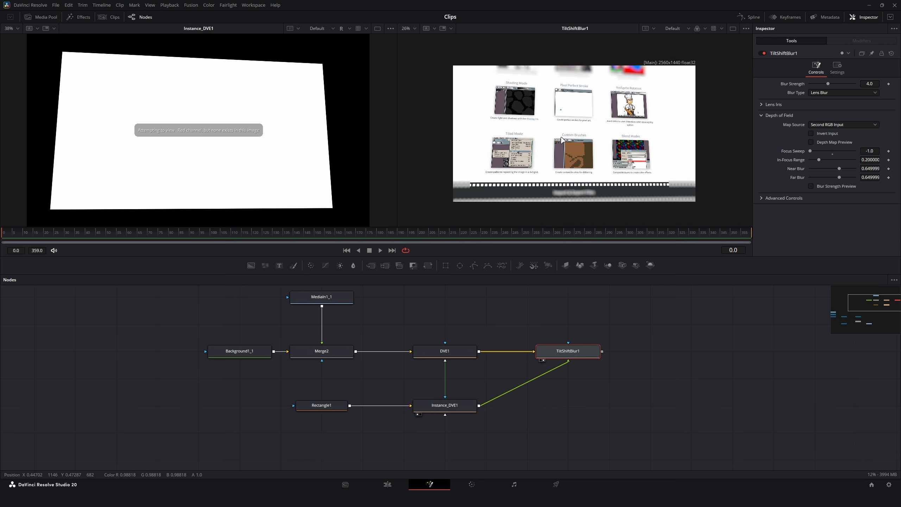
Examine TiltShiftBlur1's Blur Strength Preview with the image fitted to the viewer, and turn the preview off again.
left_click(812, 186)
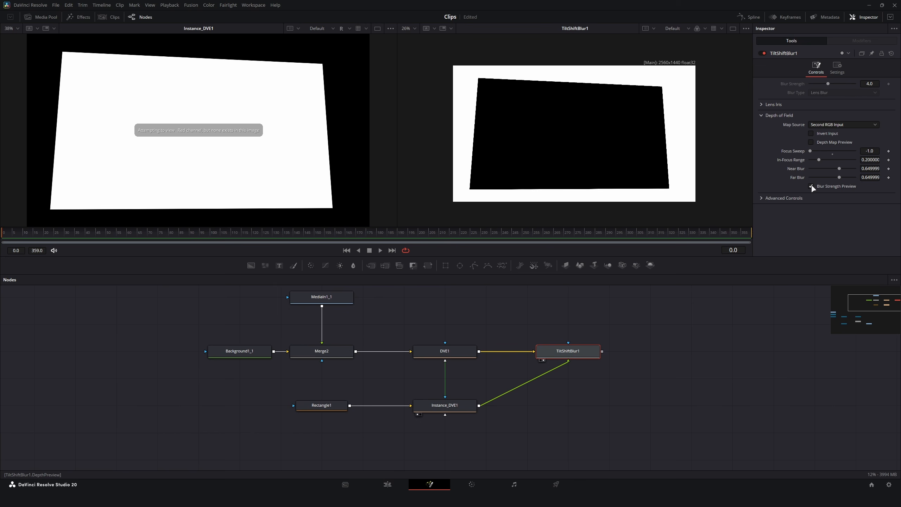
key("ctrl+f")
key("ctrl+f")
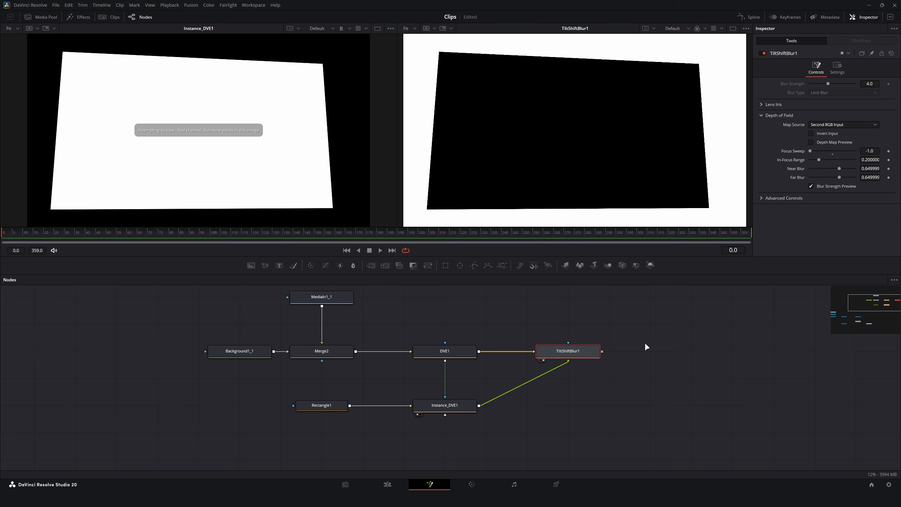
left_click(812, 185)
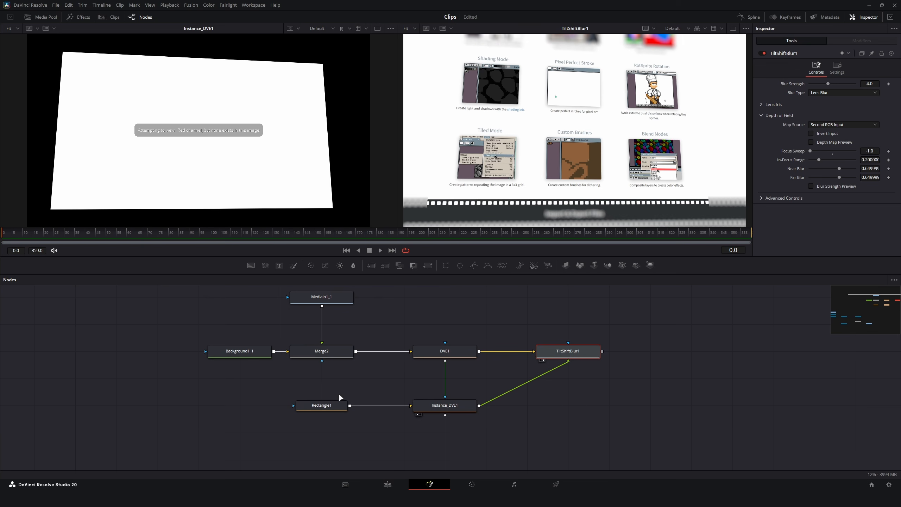
Set Rectangle1's Soft Edge to about 0.096.
left_click(332, 403)
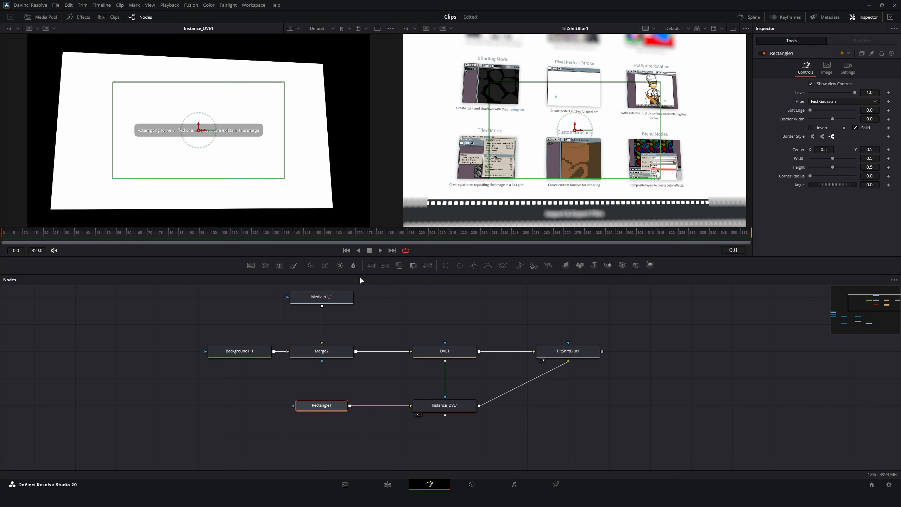
left_click_drag(246, 390, 360, 437)
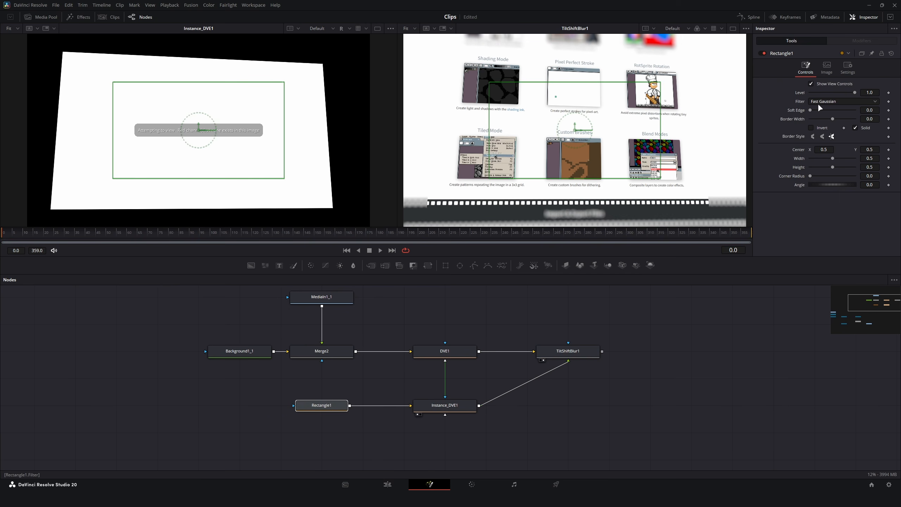
left_click_drag(811, 110, 831, 110)
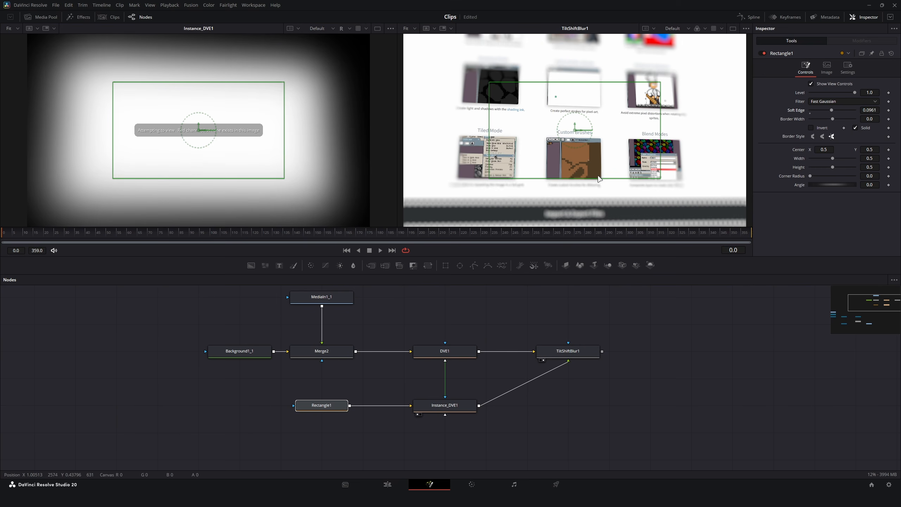
Enlarge Rectangle1 to a width of about 0.94 and height of about 0.87, centred at about X 0.38, Y 0.41.
scroll(507, 146, "down", 2)
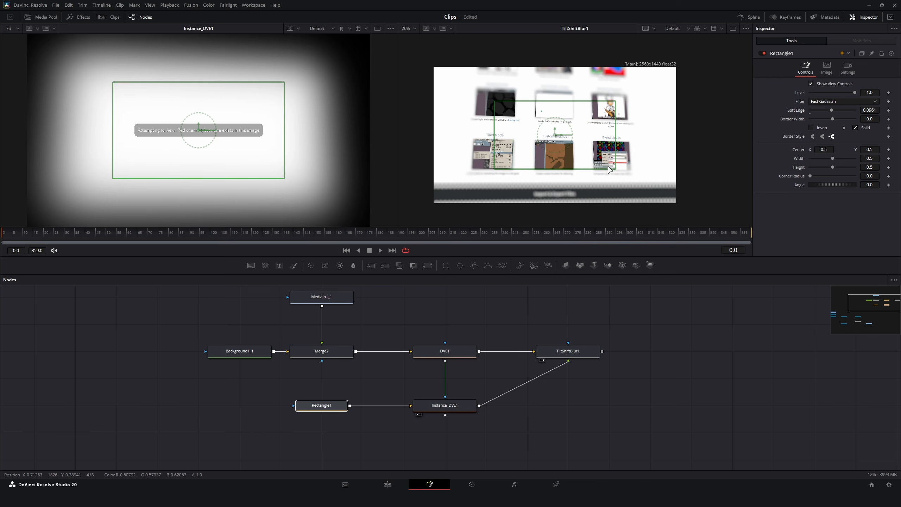
left_click_drag(617, 171, 642, 189)
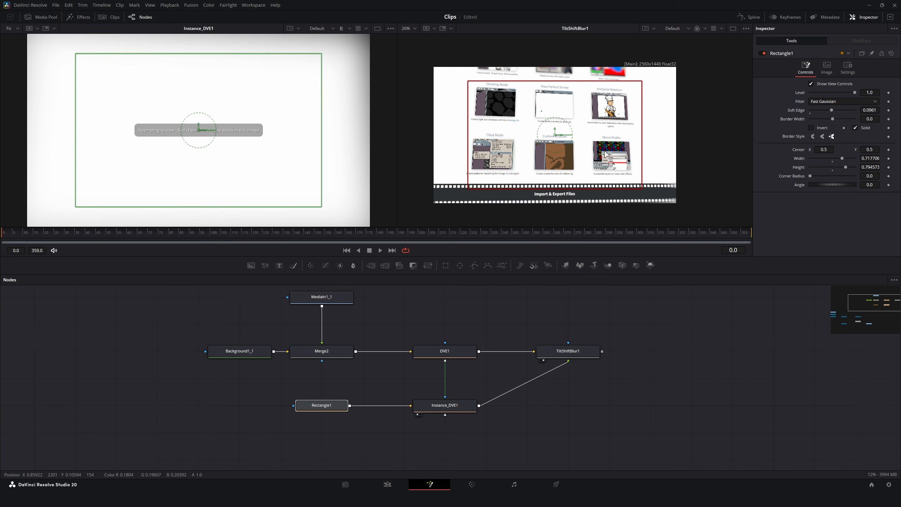
left_click_drag(553, 135, 524, 147)
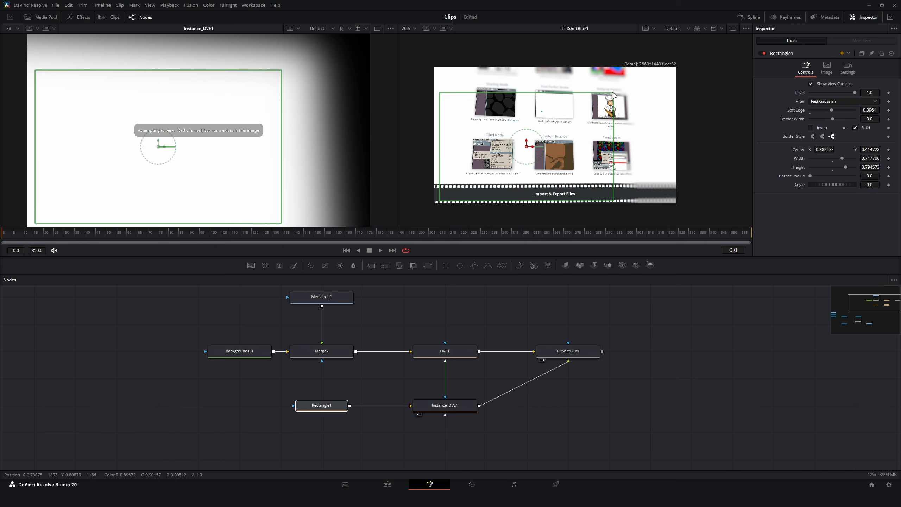
left_click_drag(613, 92, 641, 91)
Increase Rectangle1's Soft Edge to 0.2.
left_click(567, 351)
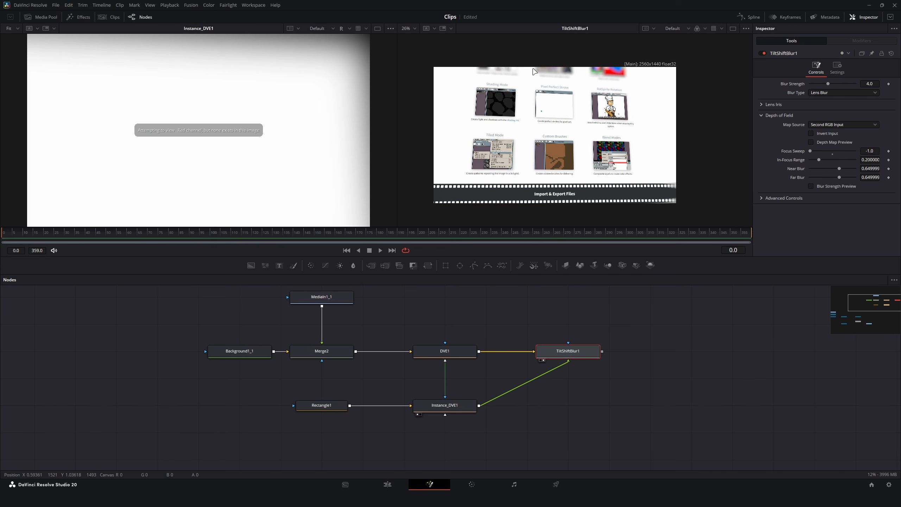
left_click(331, 406)
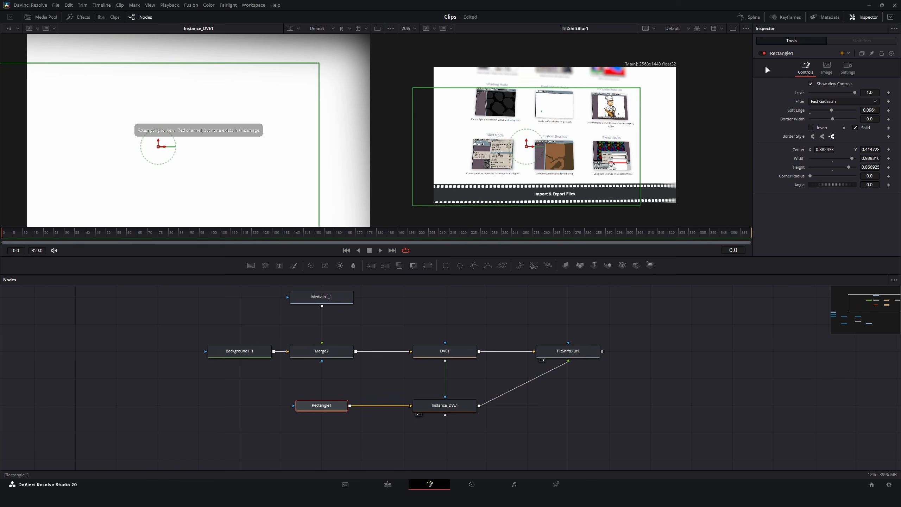
left_click_drag(831, 111, 847, 111)
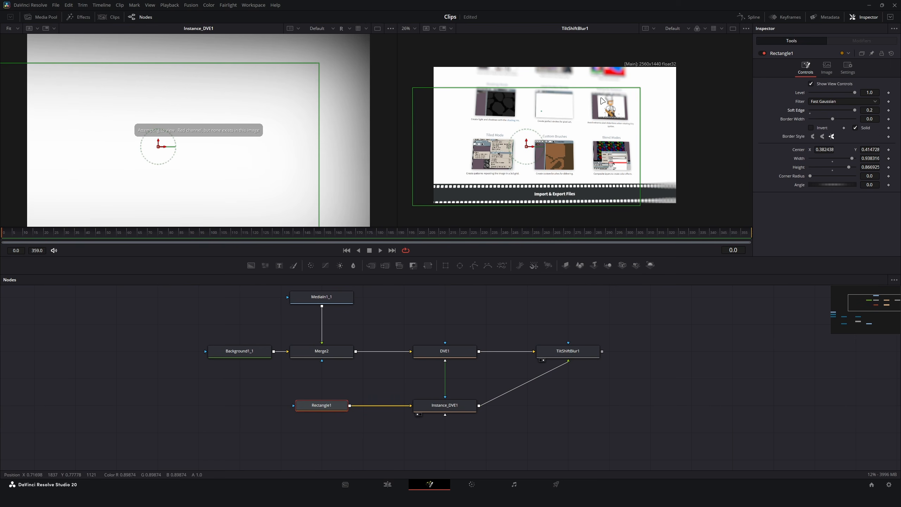
Set TiltShiftBlur1's Blur Strength to 3.0.
left_click(581, 348)
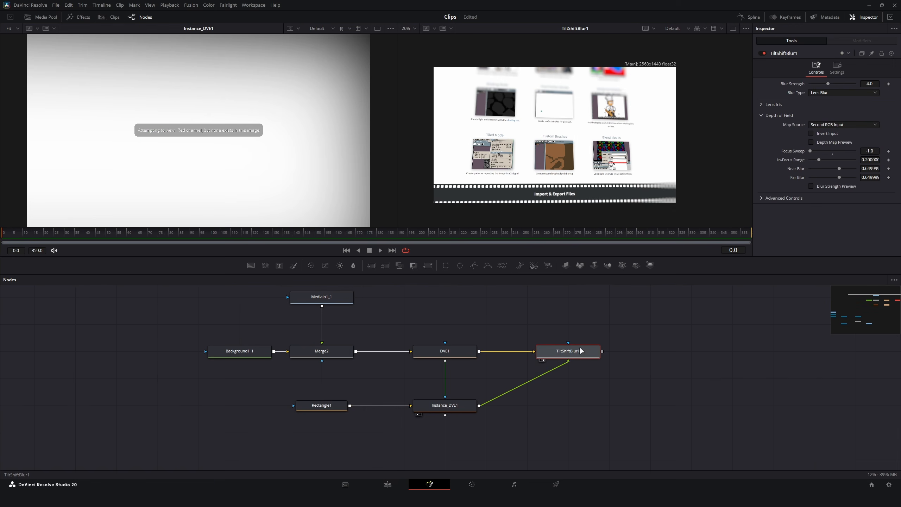
left_click(870, 83)
type("3")
key("Tab")
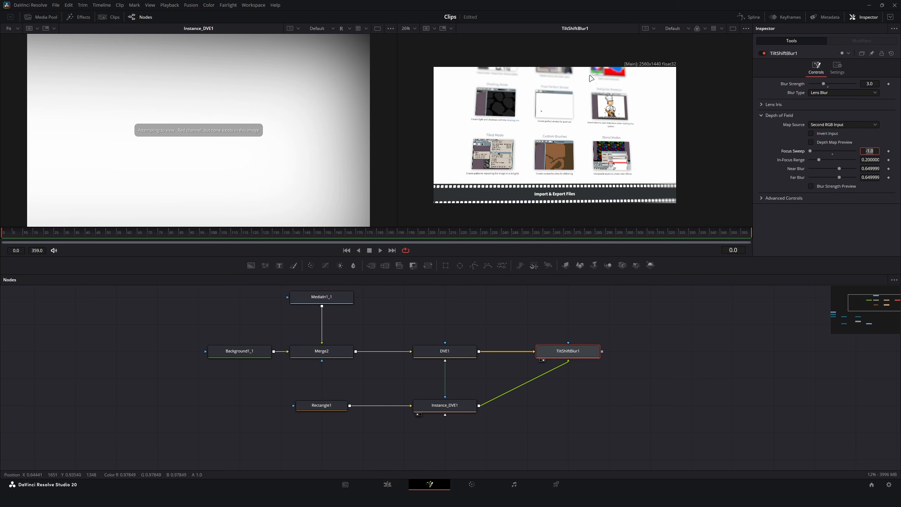
Widen TiltShiftBlur1's In-Focus Range to about 0.41.
scroll(605, 88, "up", 2)
left_click_drag(562, 147, 610, 138)
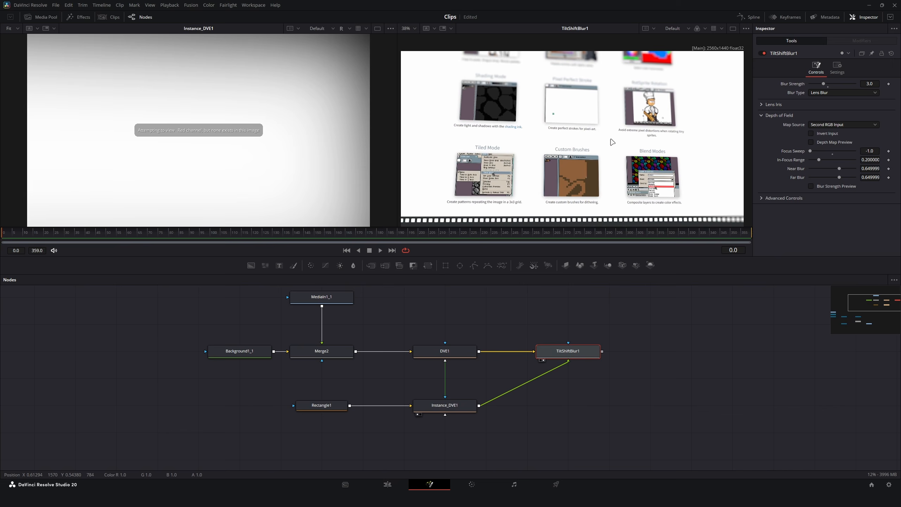
scroll(611, 137, "down", 2)
scroll(604, 179, "up", 1)
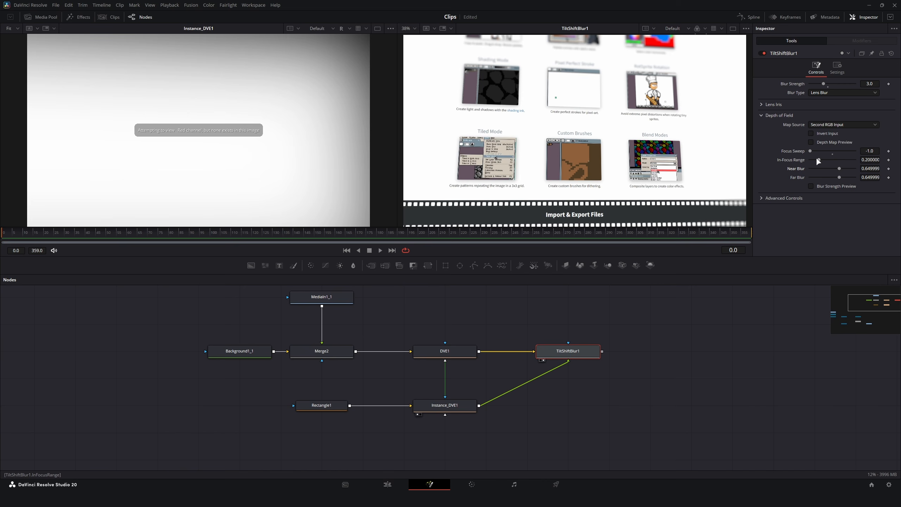
mouse_move(817, 159)
left_mouse_down()
mouse_move(843, 160)
mouse_move(829, 159)
left_mouse_up()
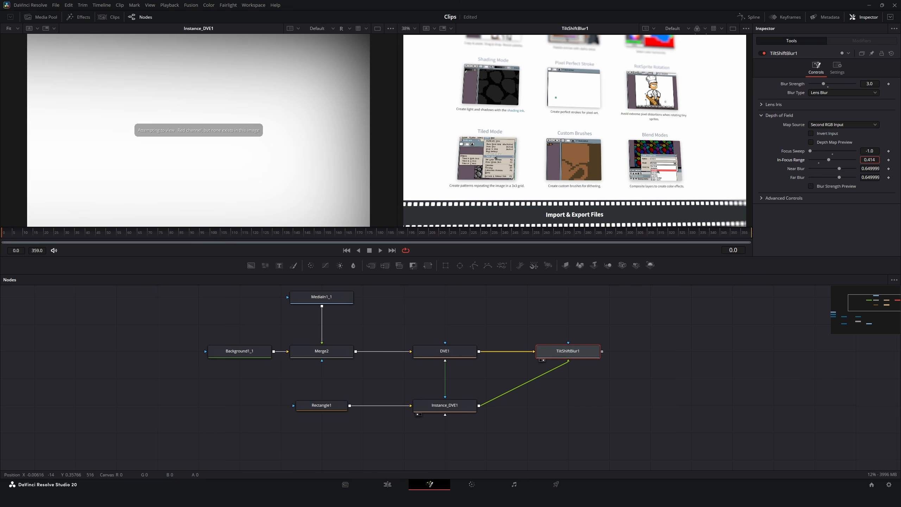
left_click_drag(665, 73, 646, 135)
mouse_move(829, 160)
left_mouse_down()
mouse_move(819, 160)
mouse_move(828, 160)
left_mouse_up()
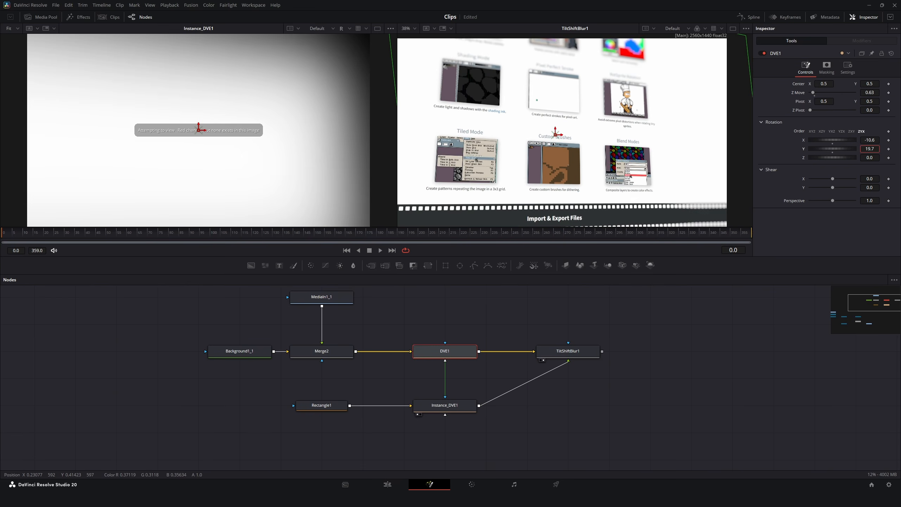
Animate DVE1's Y rotation with keyframes, starting at -0.3 on frame 0 and turning to a larger positive angle late in the timeline.
mouse_move(832, 149)
left_mouse_down()
mouse_move(811, 149)
mouse_move(822, 149)
left_mouse_up()
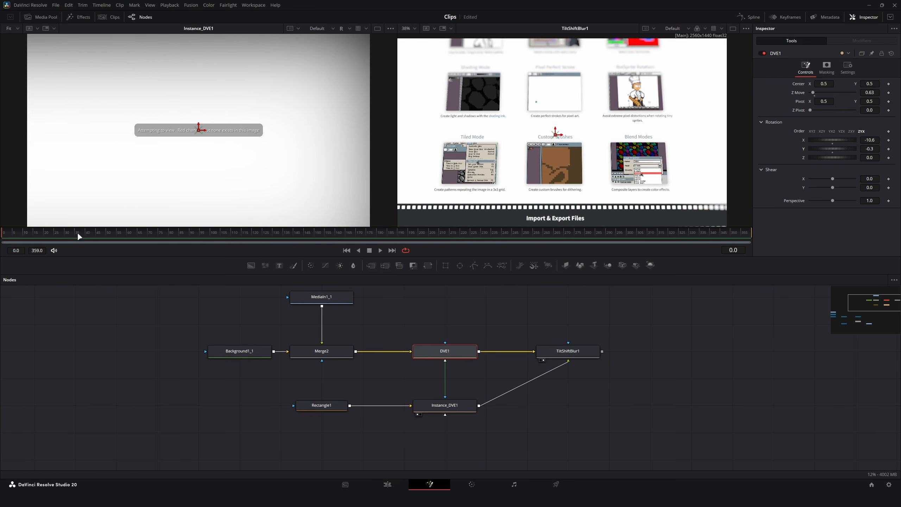
left_click(889, 149)
left_click_drag(233, 232, 677, 246)
left_click_drag(833, 149, 838, 149)
Play back the Y rotation animation to review how the depth-of-field blur follows the plane, stopping at frame 296.
left_click_drag(233, 233, 175, 236)
left_click(359, 339)
key("space")
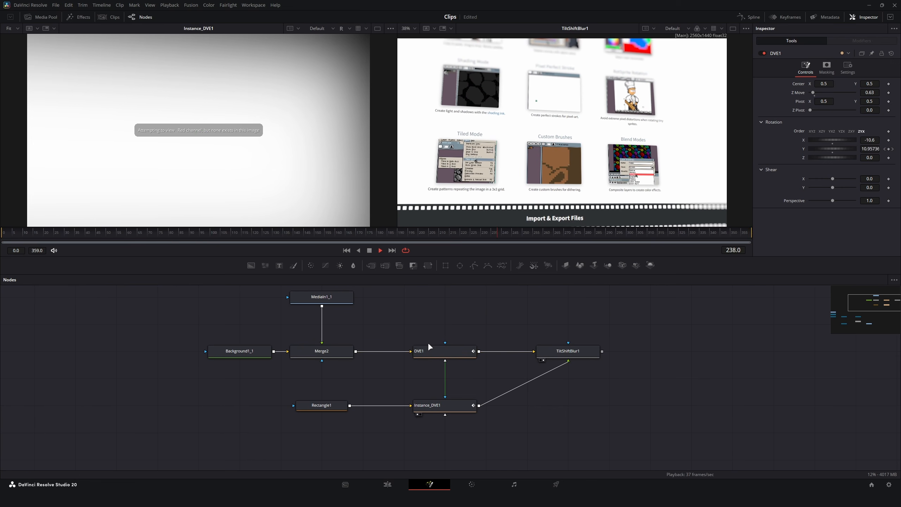
key("space")
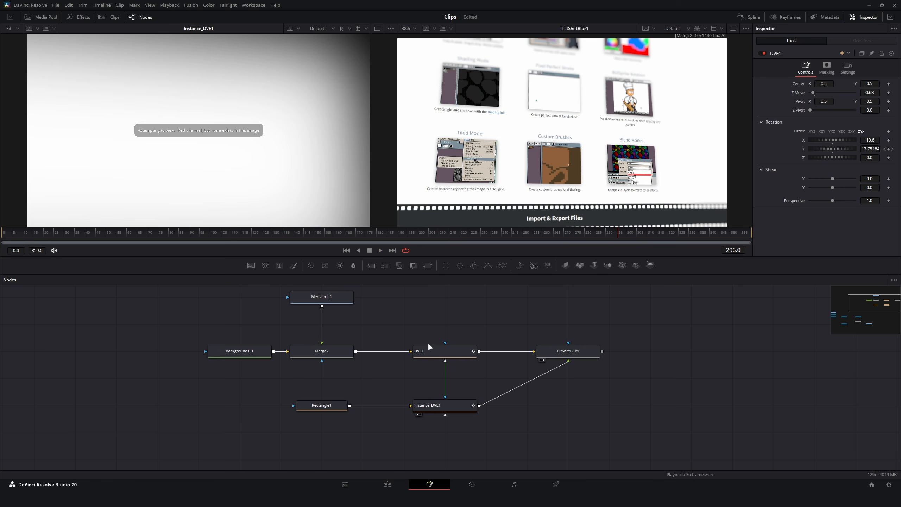
Examine the blur around the Shading Mode thumbnail up close and across the whole TiltShiftBlur1 output.
scroll(495, 187, "up", 8)
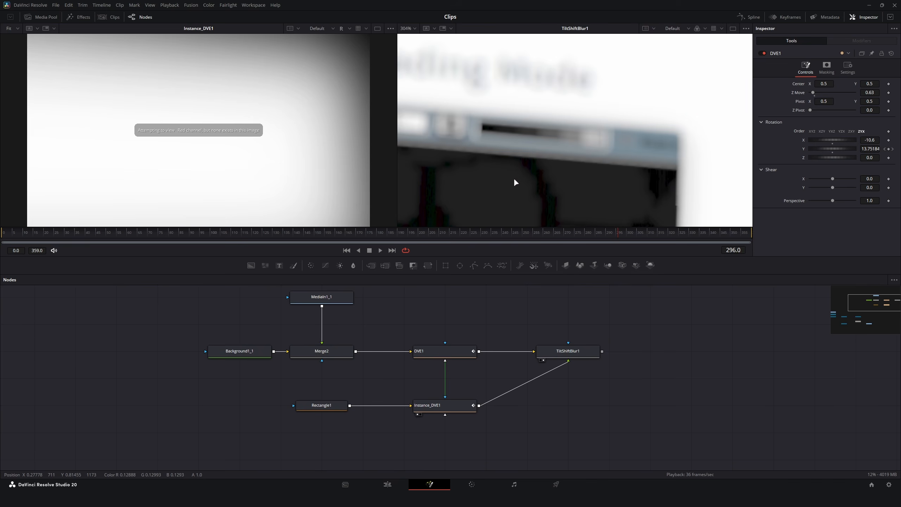
scroll(516, 182, "down", 5)
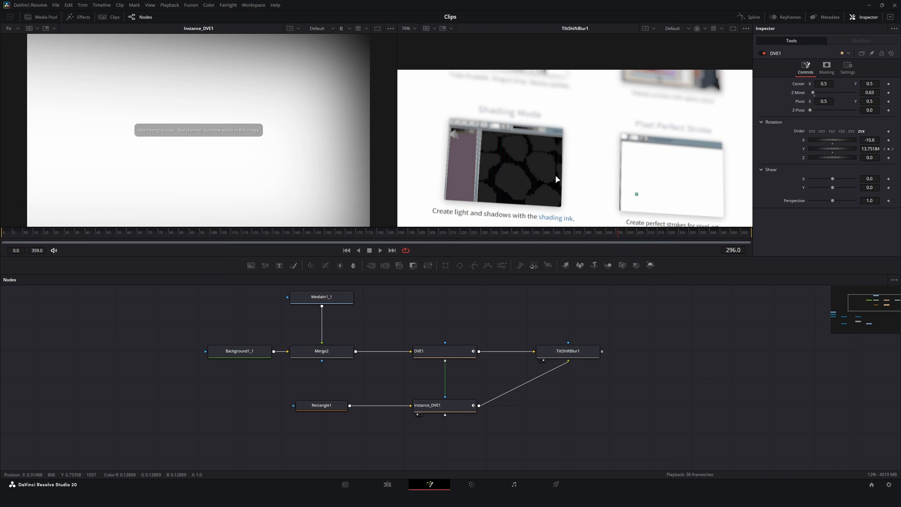
scroll(501, 146, "down", 4)
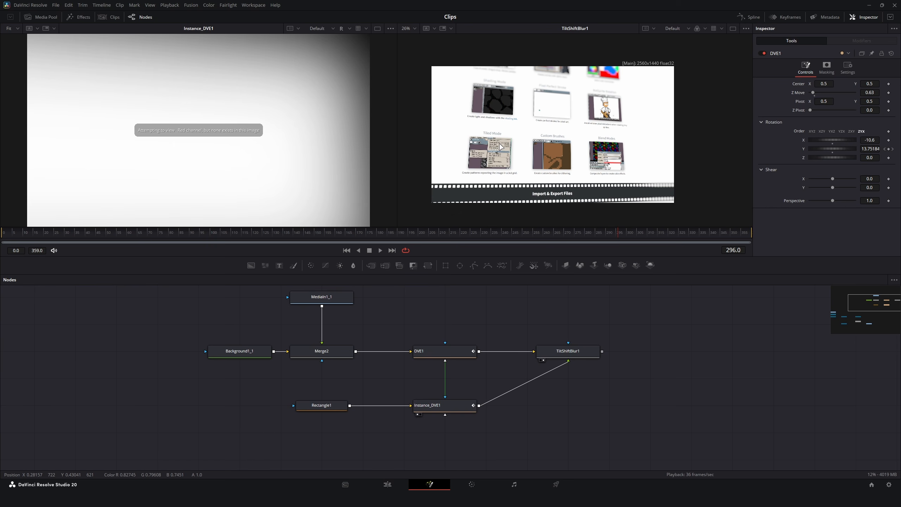